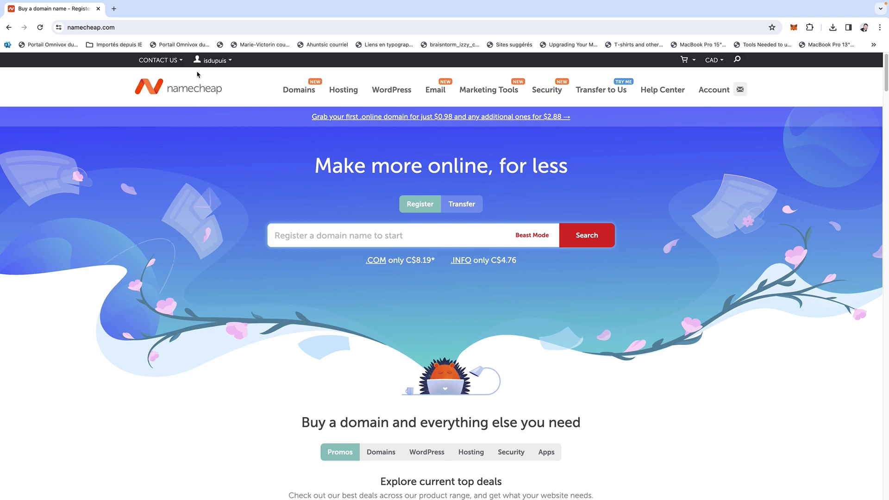
From the Namecheap account dashboard, launch cPanel for the cvmgraphisme2024.com hosting.
{"action": "mouse_move", "coordinate": [210, 61]}
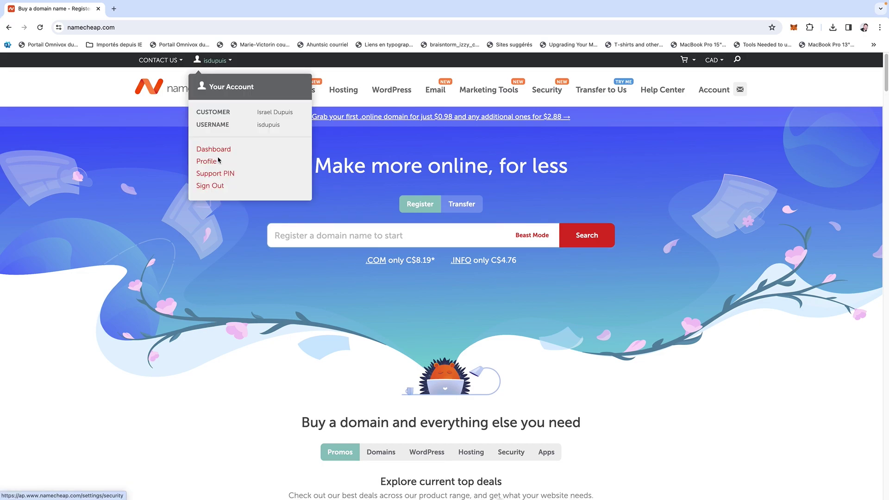
{"action": "left_click", "coordinate": [215, 153]}
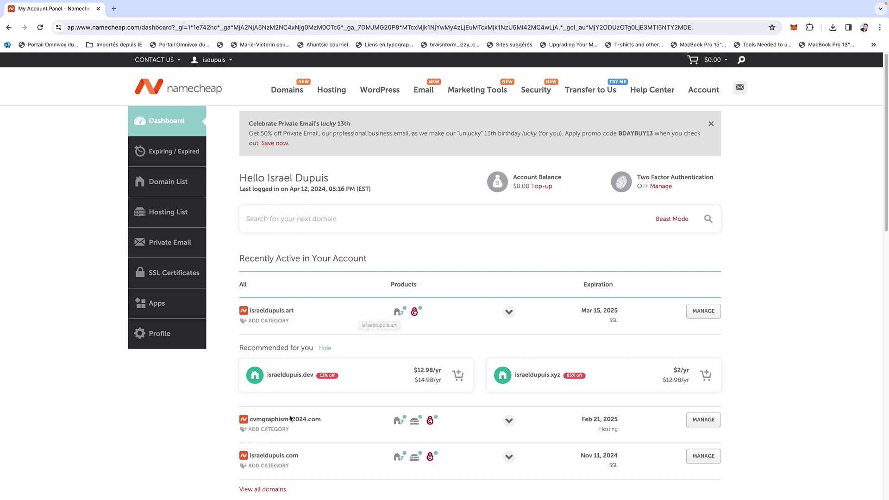
{"action": "scroll", "coordinate": [303, 391], "scroll_direction": "down", "scroll_amount": 1}
{"action": "scroll", "coordinate": [303, 390], "scroll_direction": "down", "scroll_amount": 2}
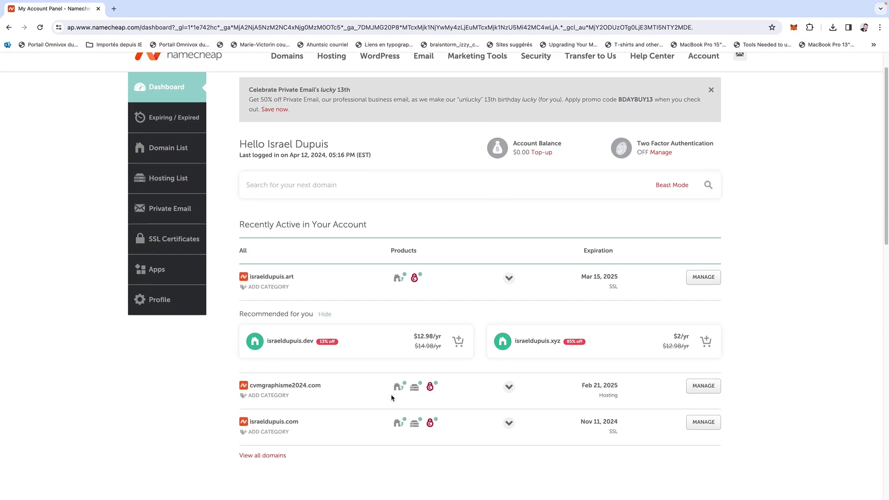
{"action": "mouse_move", "coordinate": [416, 393]}
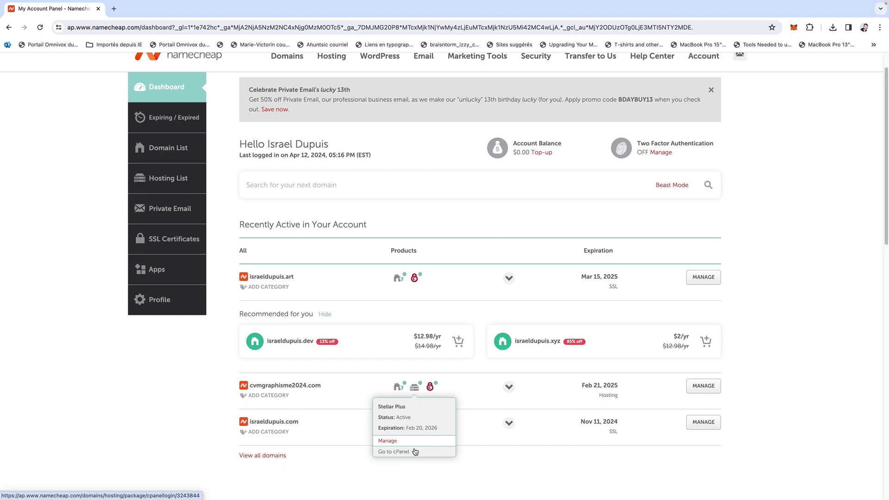
{"action": "left_click", "coordinate": [415, 452]}
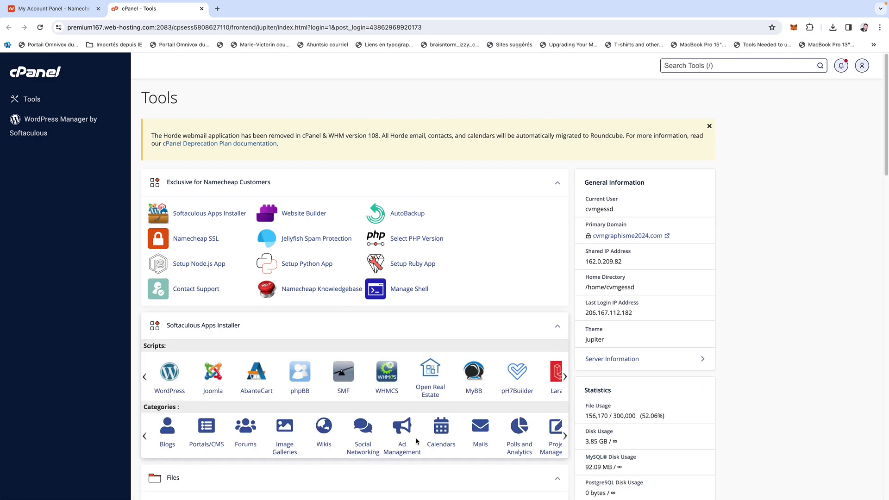
Open Softaculous's WordPress installer page in cPanel and start a new installation.
{"action": "left_click", "coordinate": [171, 374]}
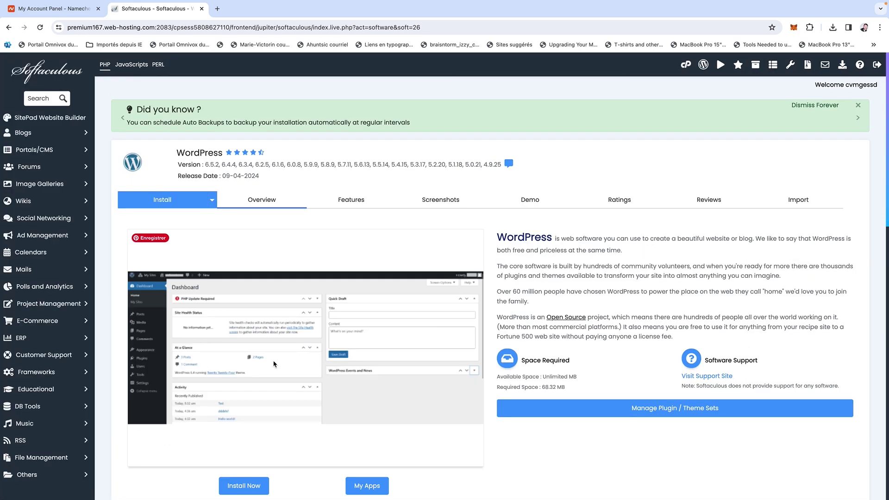
{"action": "scroll", "coordinate": [273, 363], "scroll_direction": "down", "scroll_amount": 3}
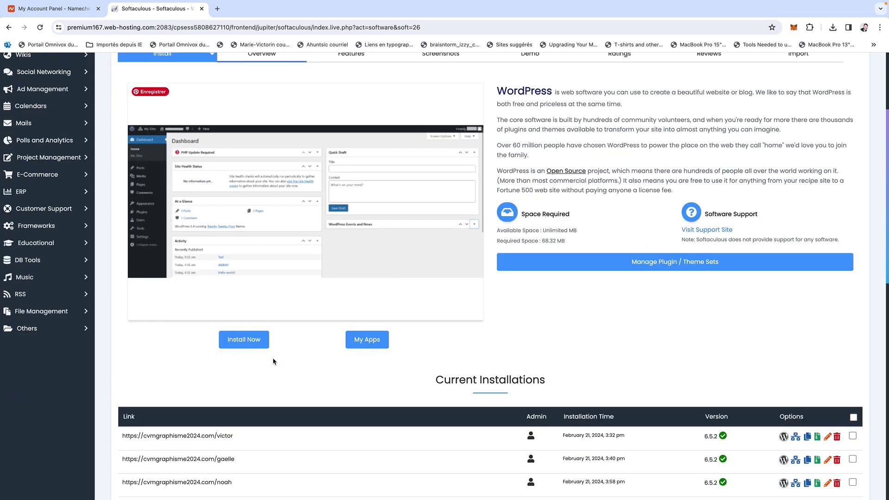
{"action": "left_click", "coordinate": [254, 347]}
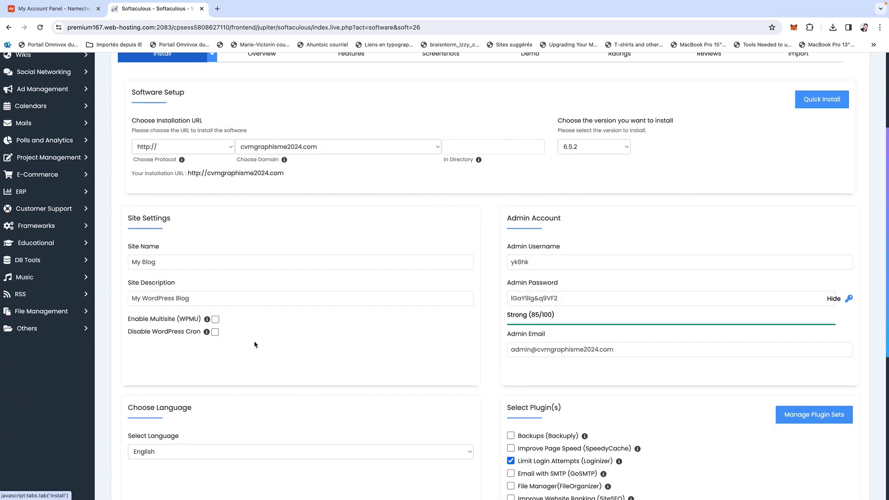
Set the WordPress installation directory to 'demo'.
{"action": "left_click", "coordinate": [462, 149]}
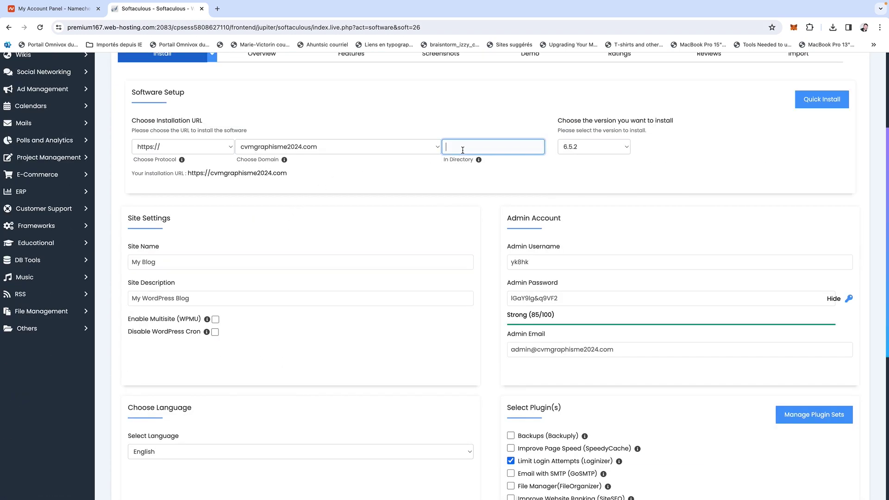
{"action": "type", "text": "demo"}
{"action": "left_click_drag", "start_coordinate": [481, 146], "coordinate": [432, 150]}
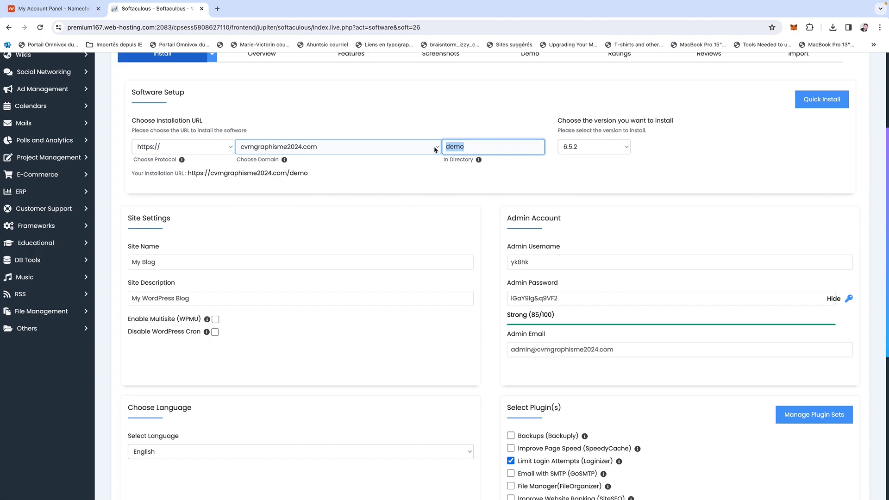
{"action": "key", "text": "BackSpace"}
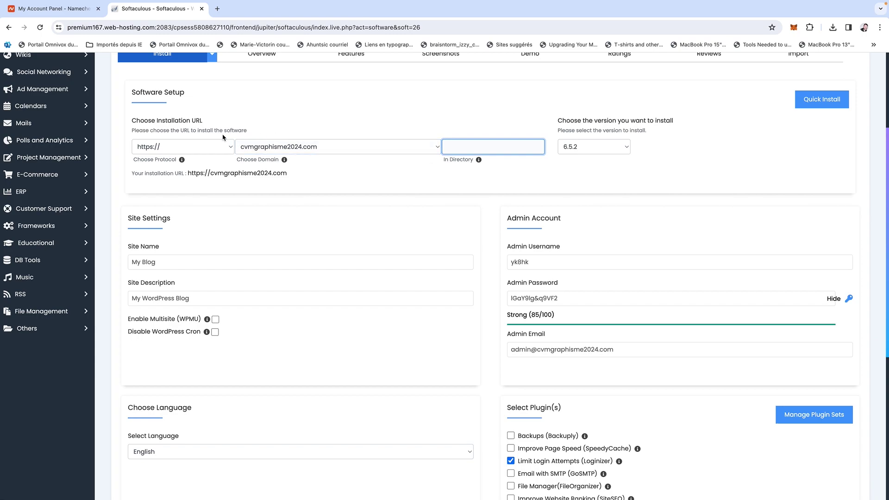
{"action": "type", "text": "demo"}
Set the admin username to 'admin', replace the admin password, and run the install.
{"action": "double_click", "coordinate": [516, 262]}
{"action": "type", "text": "admin"}
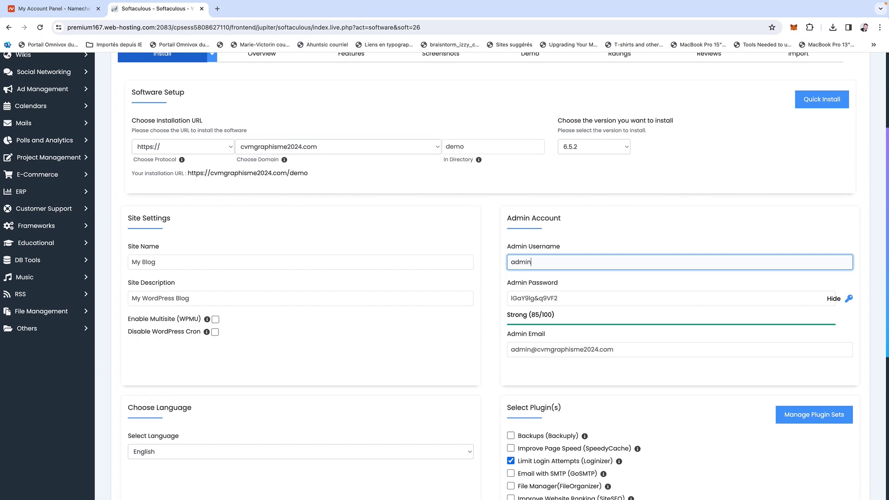
{"action": "left_click_drag", "start_coordinate": [587, 298], "coordinate": [502, 297]}
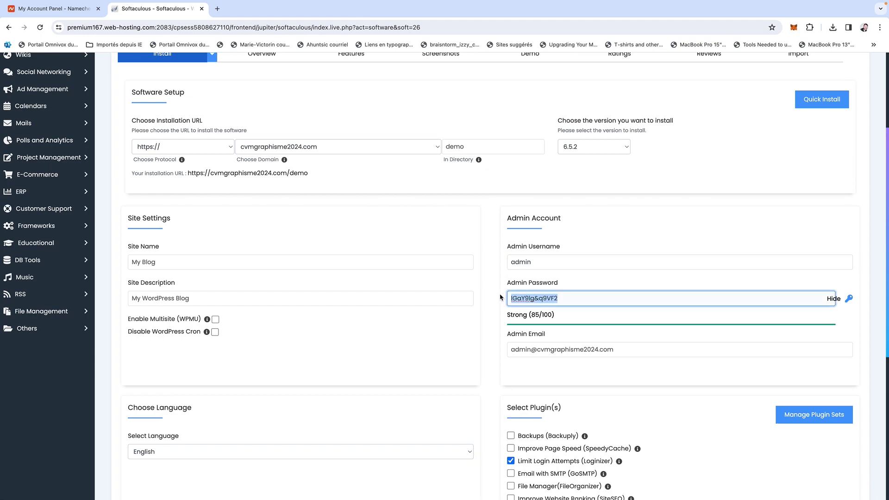
{"action": "type", "text": "F"}
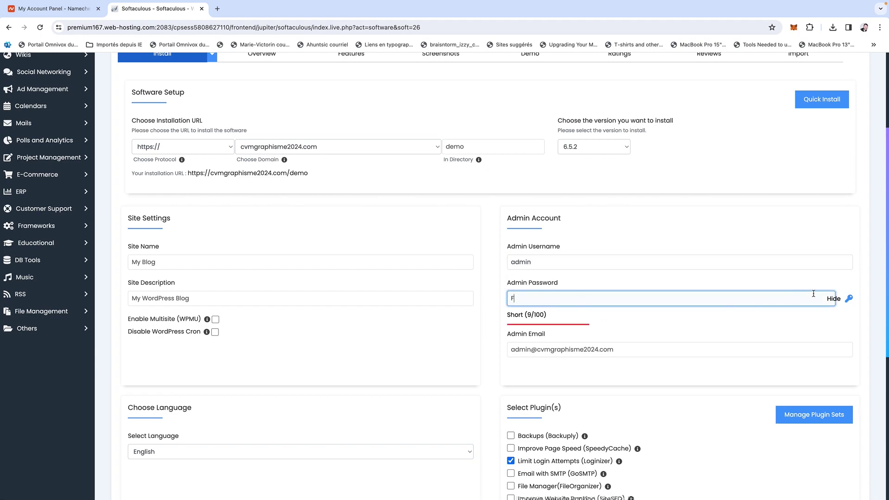
{"action": "left_click", "coordinate": [832, 299]}
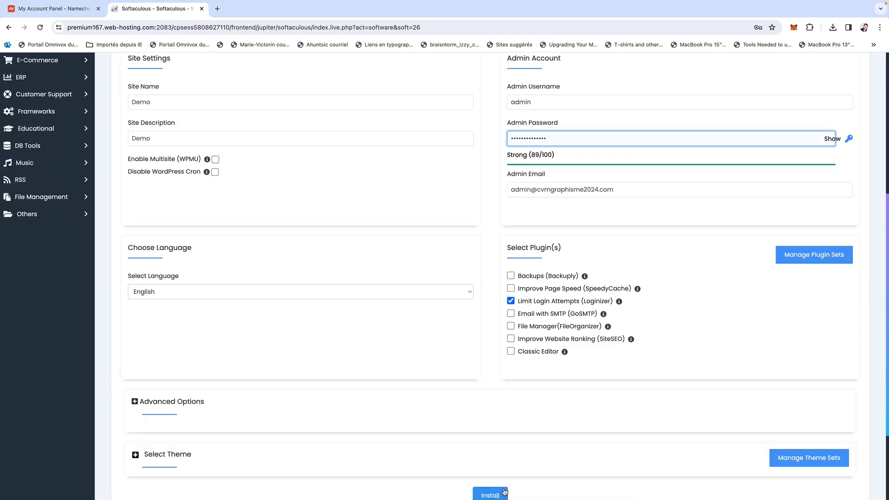
{"action": "left_click", "coordinate": [499, 492]}
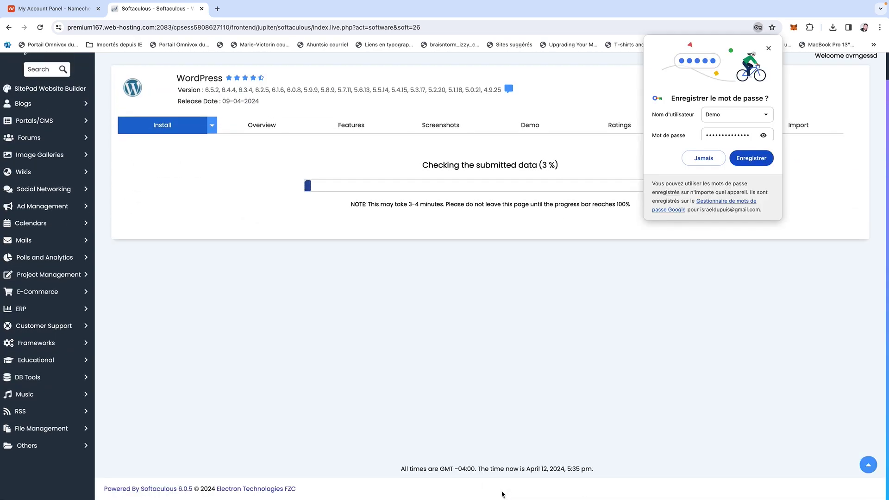
{"action": "left_click", "coordinate": [769, 49]}
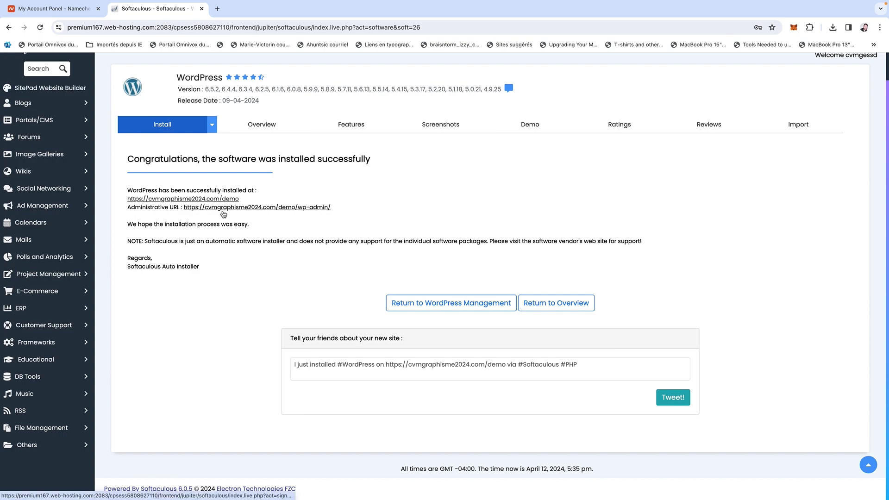
Review the finished install's site and admin URLs, then open the new site's admin dashboard.
{"action": "left_click_drag", "start_coordinate": [341, 210], "coordinate": [127, 200]}
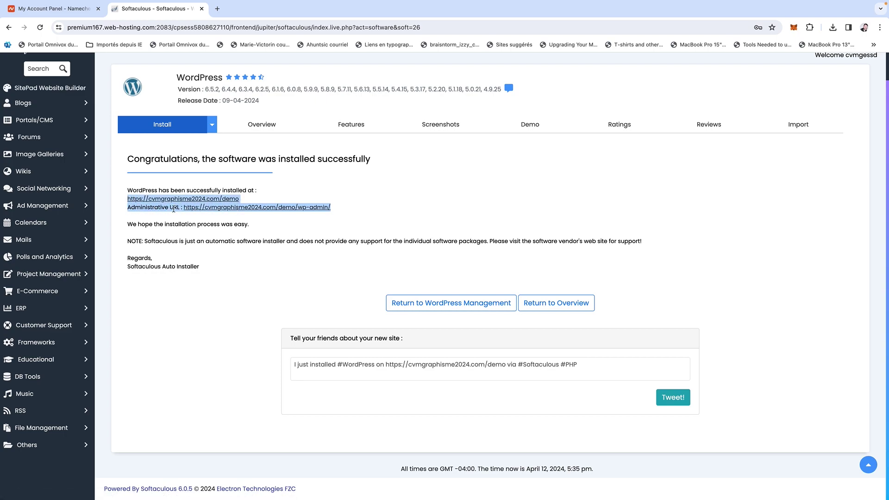
{"action": "left_click", "coordinate": [377, 222]}
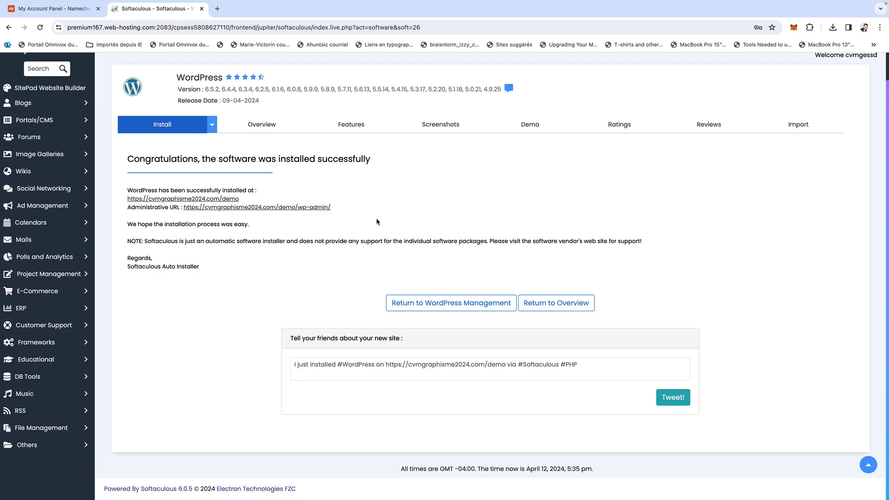
{"action": "left_click", "coordinate": [298, 208]}
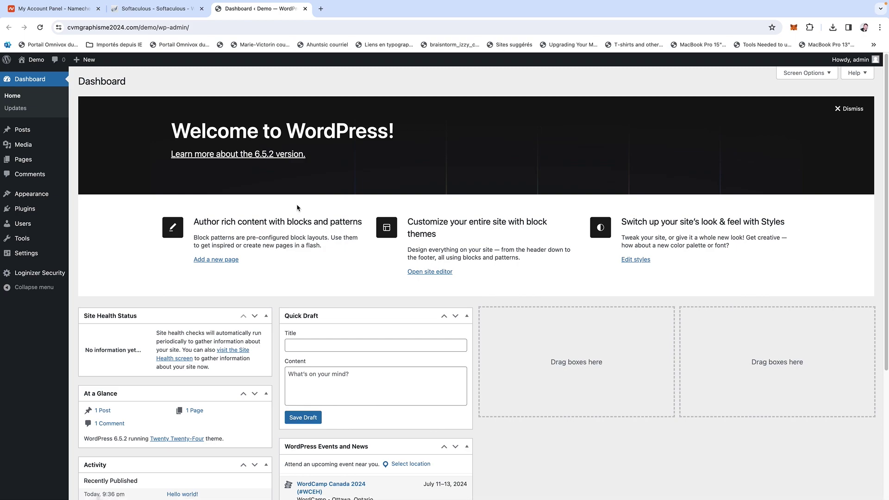
Glance at the browser history, then return to the Namecheap dashboard tab.
{"action": "left_click", "coordinate": [153, 6]}
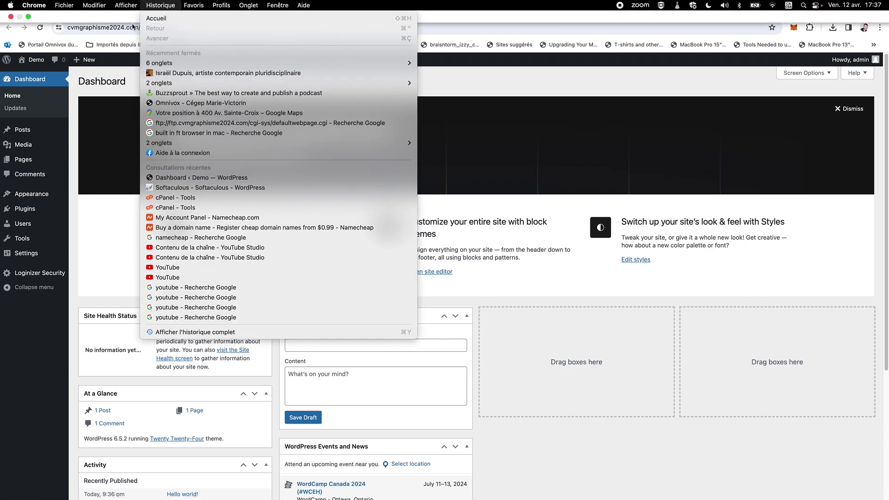
{"action": "left_click", "coordinate": [569, 106]}
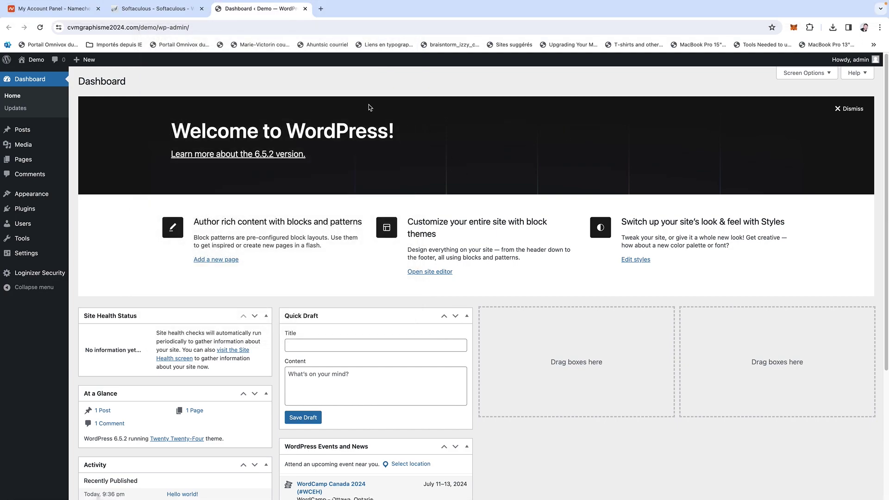
{"action": "left_click", "coordinate": [88, 11]}
Reopen cPanel for cvmgraphisme2024.com and launch WordPress Manager by Softaculous under Software.
{"action": "scroll", "coordinate": [238, 140], "scroll_direction": "up", "scroll_amount": 2}
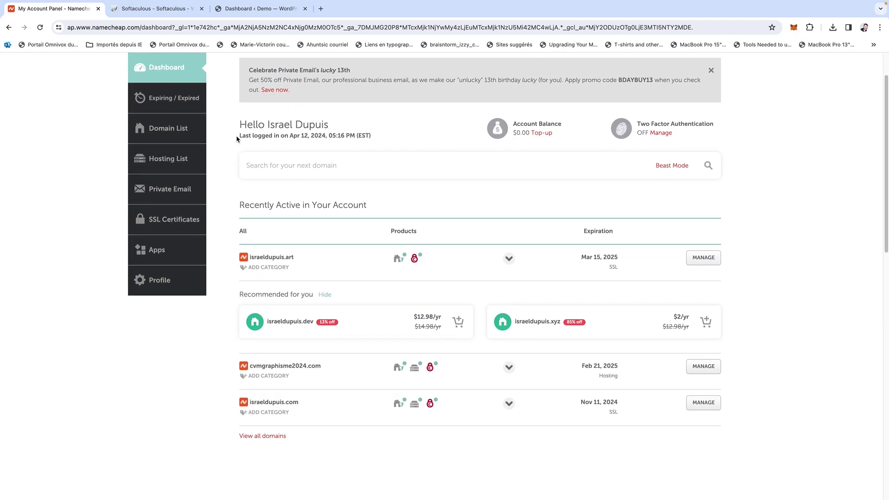
{"action": "scroll", "coordinate": [387, 327], "scroll_direction": "down", "scroll_amount": 1}
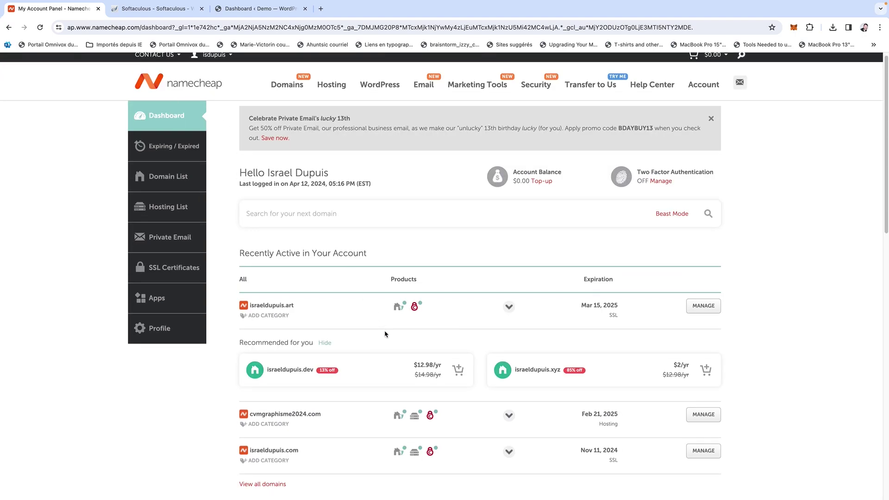
{"action": "mouse_move", "coordinate": [416, 374]}
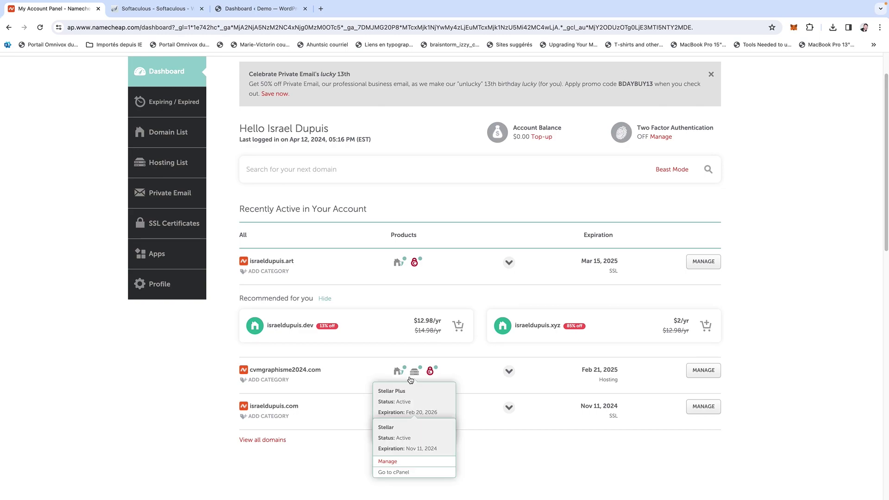
{"action": "left_click", "coordinate": [416, 435]}
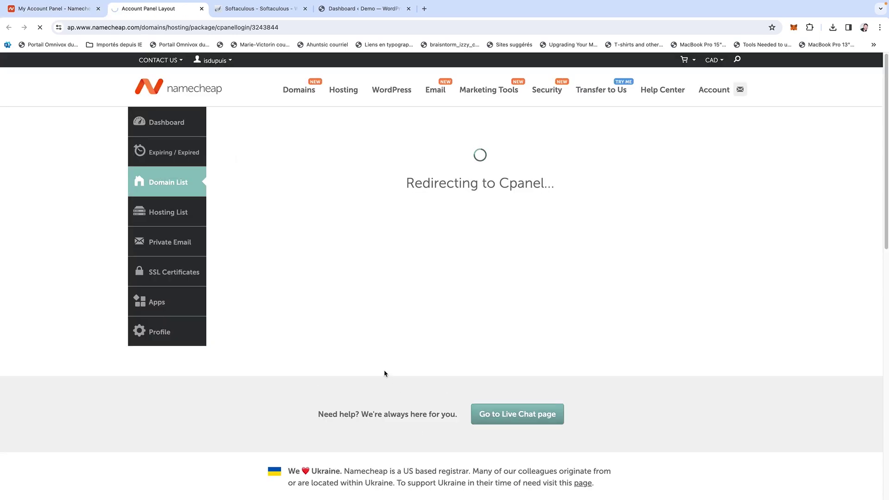
{"action": "scroll", "coordinate": [384, 374], "scroll_direction": "down", "scroll_amount": 6}
{"action": "scroll", "coordinate": [384, 373], "scroll_direction": "down", "scroll_amount": 13}
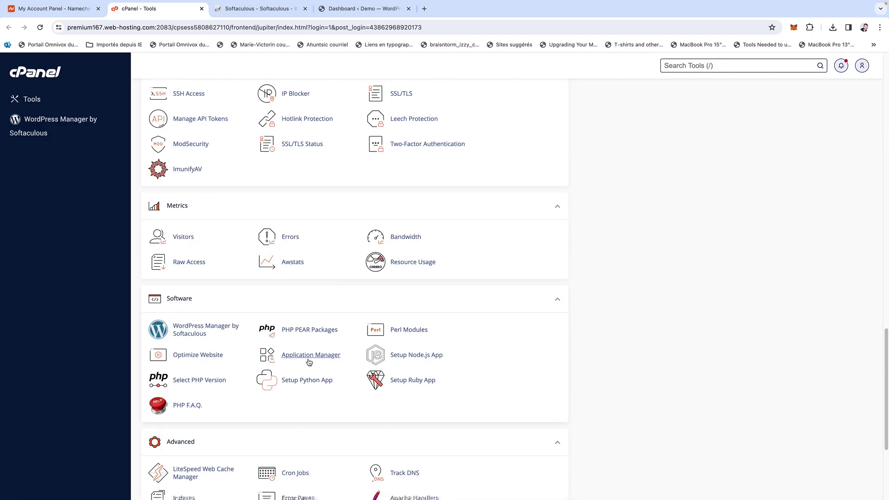
{"action": "left_click", "coordinate": [185, 326]}
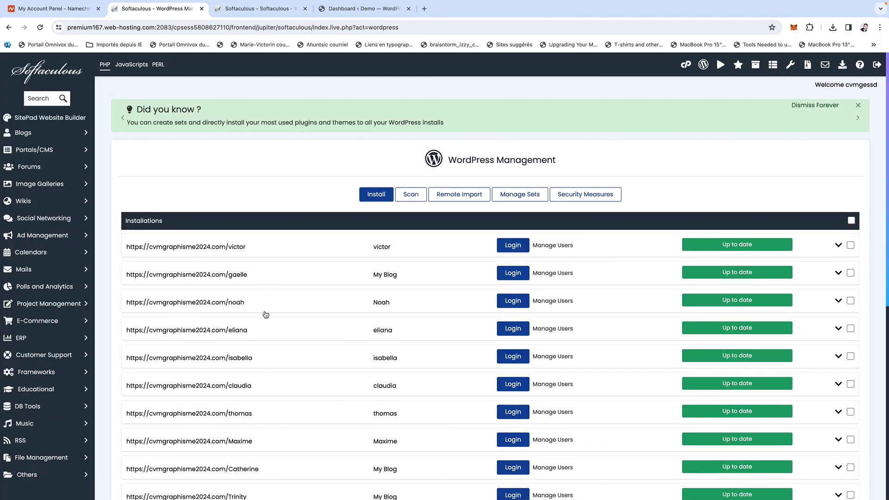
Expand the demo installation's details, then switch back to the Demo site's dashboard tab.
{"action": "scroll", "coordinate": [283, 420], "scroll_direction": "down", "scroll_amount": 5}
{"action": "scroll", "coordinate": [283, 420], "scroll_direction": "down", "scroll_amount": 3}
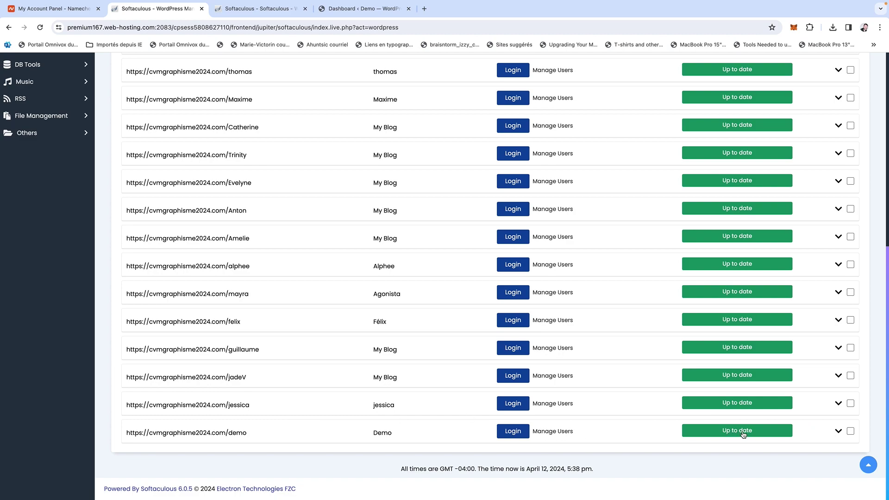
{"action": "left_click", "coordinate": [837, 432]}
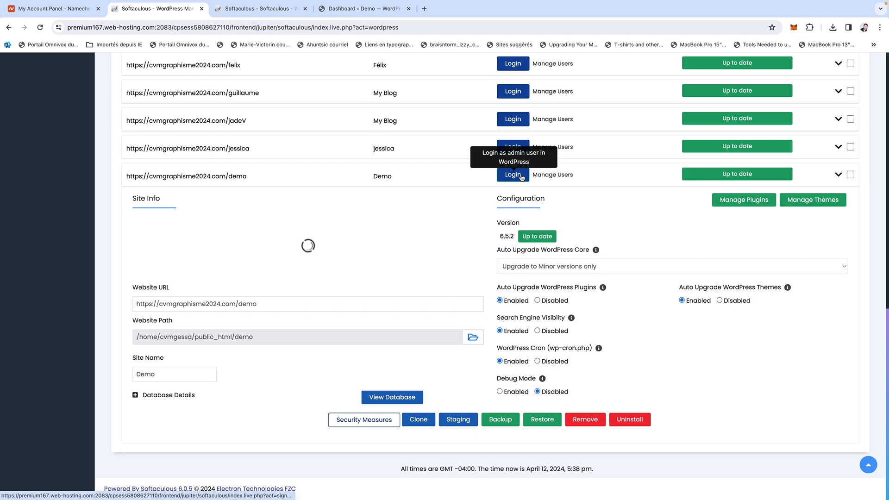
{"action": "left_click", "coordinate": [341, 10]}
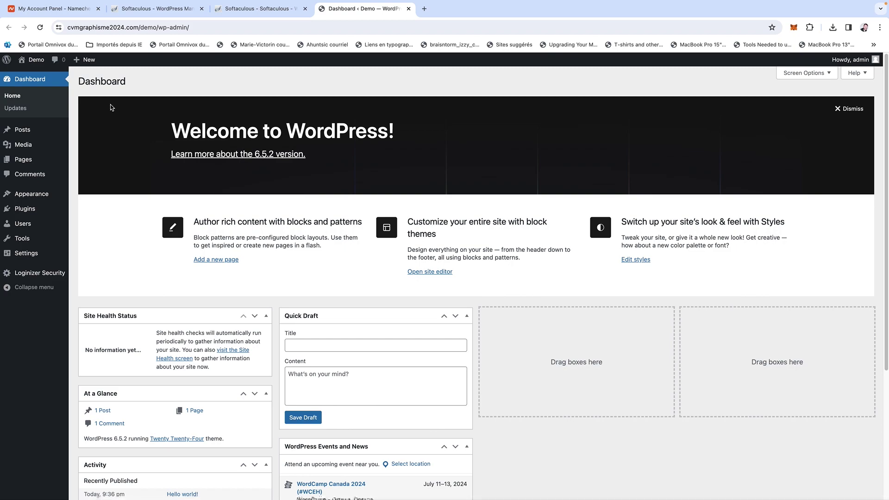
Preview the Demo site's front page and return to the admin dashboard.
{"action": "mouse_move", "coordinate": [37, 62]}
{"action": "left_click", "coordinate": [37, 77]}
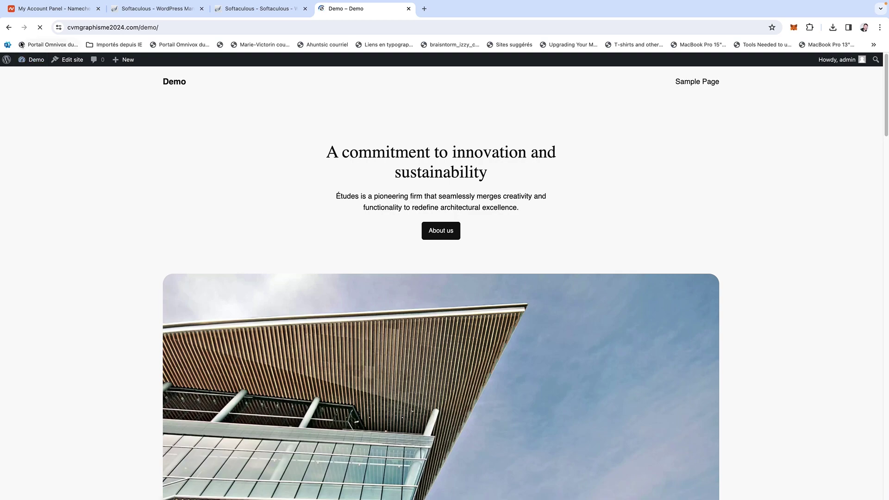
{"action": "left_click", "coordinate": [9, 28]}
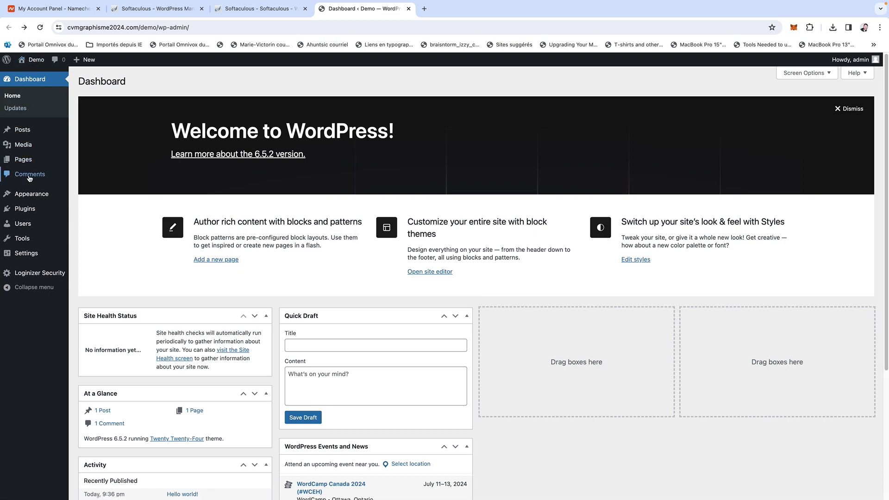
Go to Appearance > Themes and on to the Add New Theme catalogue.
{"action": "mouse_move", "coordinate": [34, 195]}
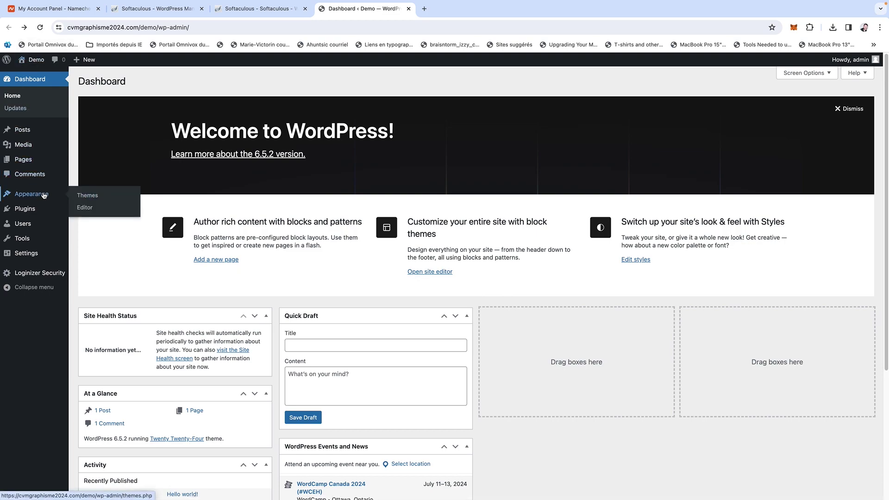
{"action": "left_click", "coordinate": [94, 197]}
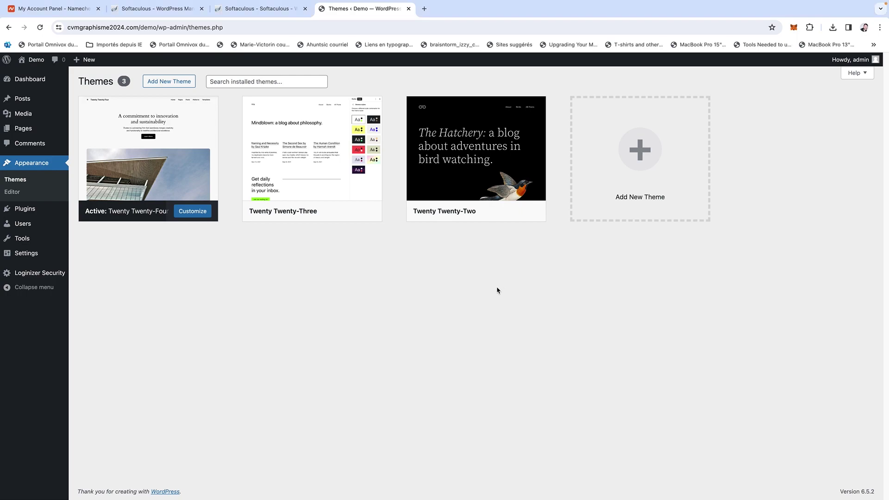
{"action": "left_click", "coordinate": [181, 81]}
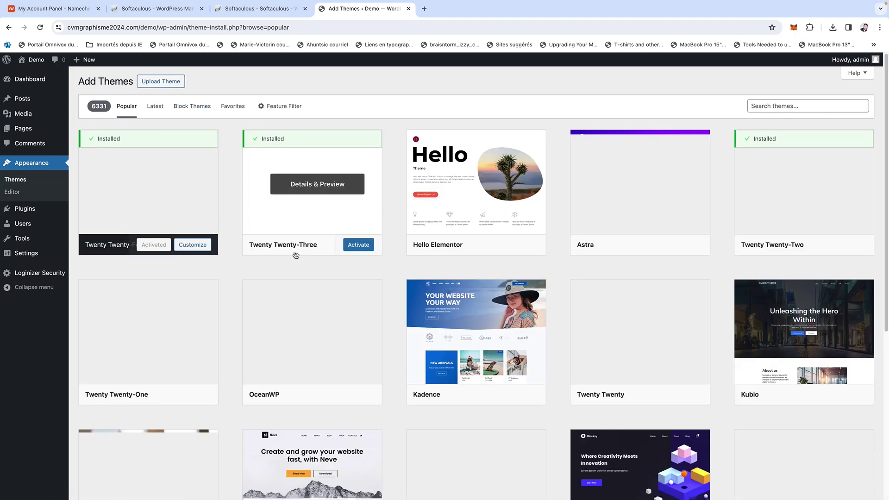
Browse the Popular themes grid, then bring up the Upload Theme .zip panel.
{"action": "scroll", "coordinate": [294, 253], "scroll_direction": "down", "scroll_amount": 5}
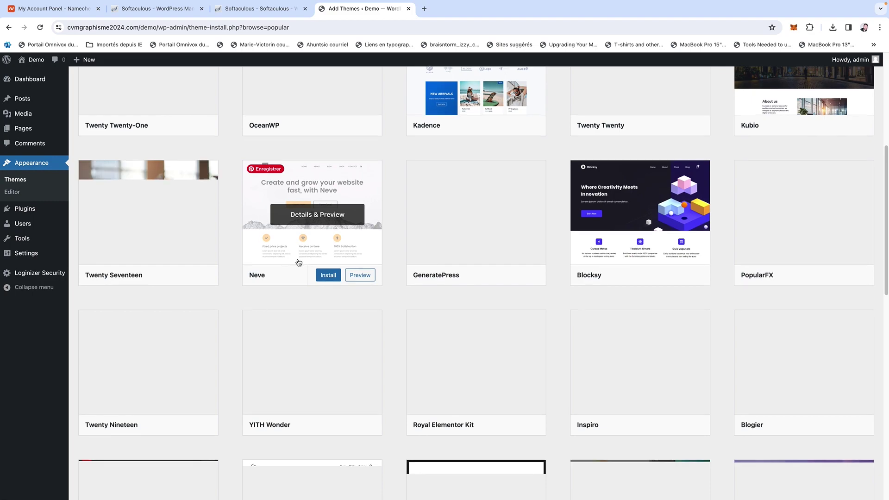
{"action": "scroll", "coordinate": [297, 257], "scroll_direction": "down", "scroll_amount": 4}
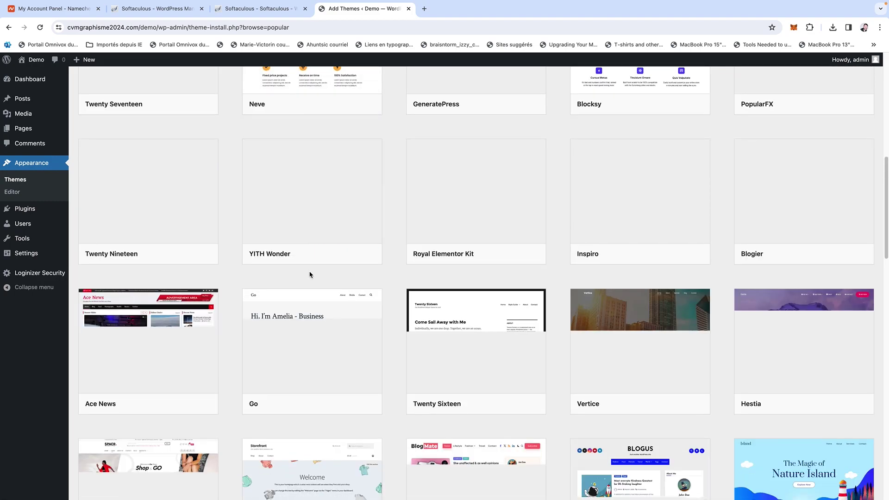
{"action": "scroll", "coordinate": [309, 274], "scroll_direction": "up", "scroll_amount": 1}
{"action": "scroll", "coordinate": [310, 275], "scroll_direction": "up", "scroll_amount": 6}
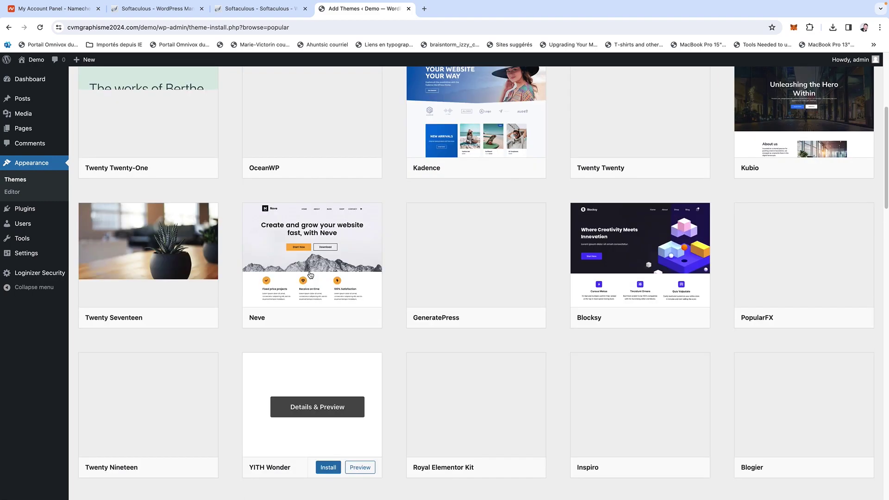
{"action": "scroll", "coordinate": [310, 274], "scroll_direction": "up", "scroll_amount": 4}
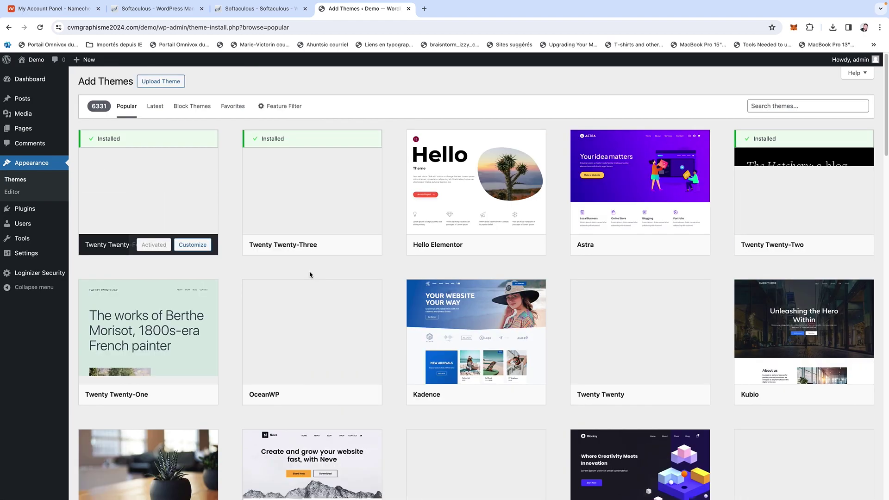
{"action": "scroll", "coordinate": [343, 398], "scroll_direction": "down", "scroll_amount": 4}
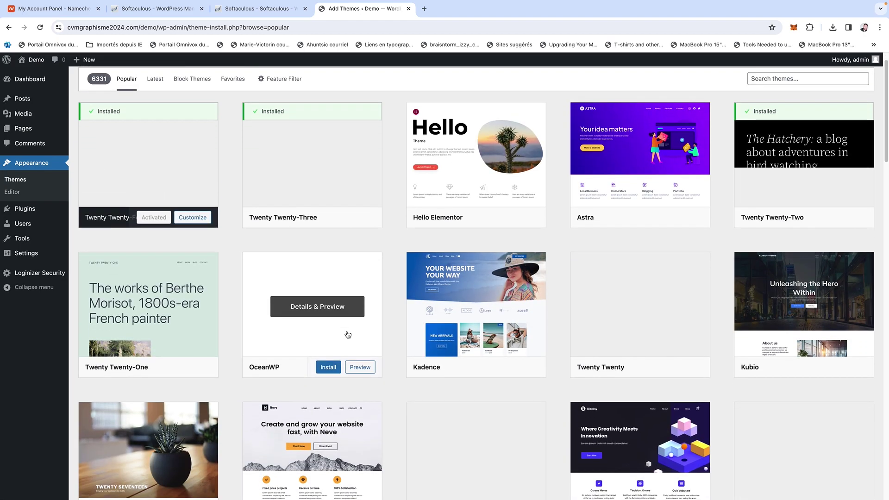
{"action": "scroll", "coordinate": [347, 334], "scroll_direction": "down", "scroll_amount": 4}
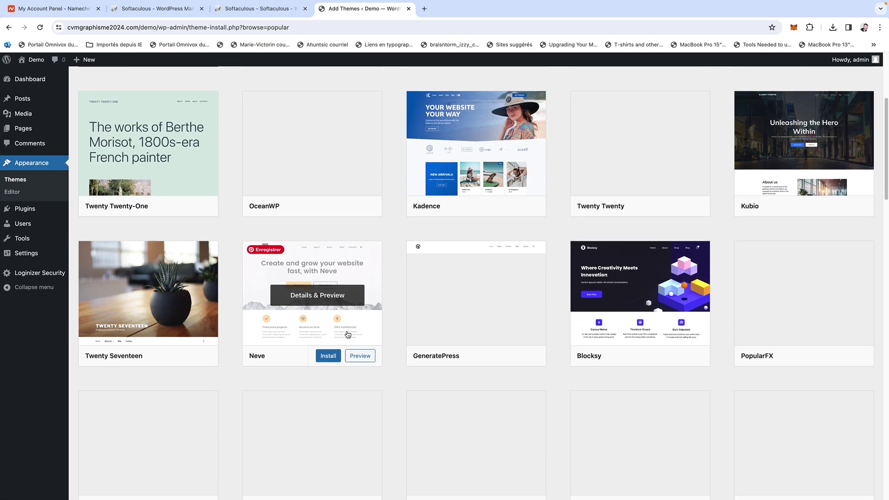
{"action": "scroll", "coordinate": [348, 334], "scroll_direction": "down", "scroll_amount": 1}
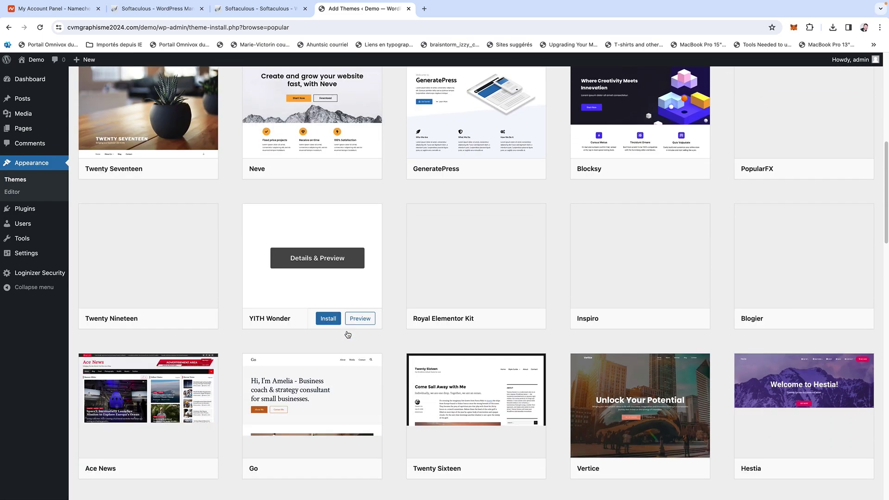
{"action": "scroll", "coordinate": [347, 334], "scroll_direction": "down", "scroll_amount": 3}
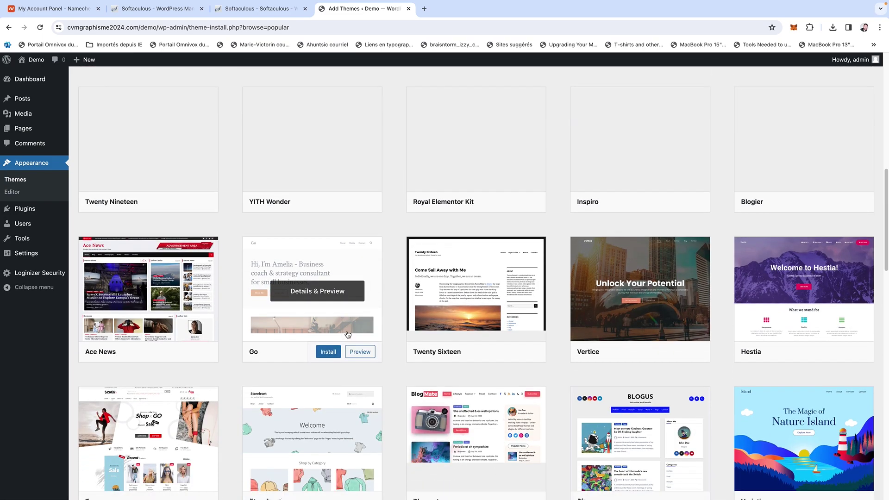
{"action": "scroll", "coordinate": [348, 335], "scroll_direction": "down", "scroll_amount": 6}
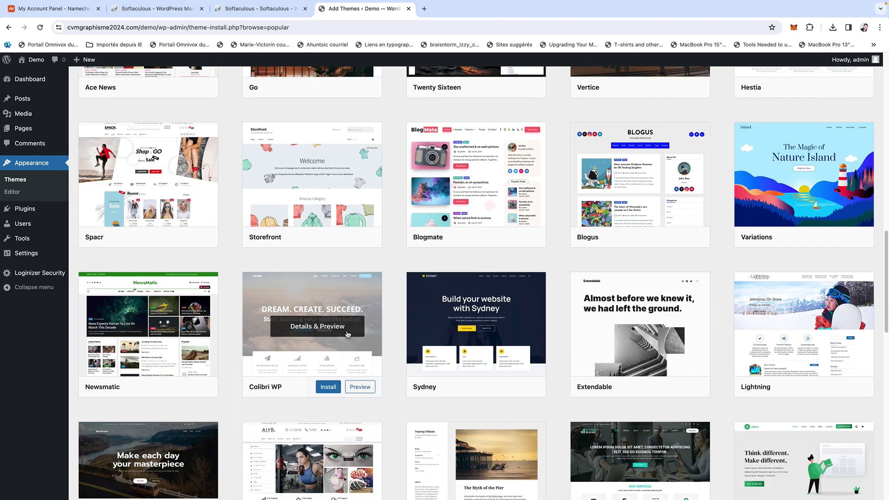
{"action": "scroll", "coordinate": [347, 335], "scroll_direction": "up", "scroll_amount": 15}
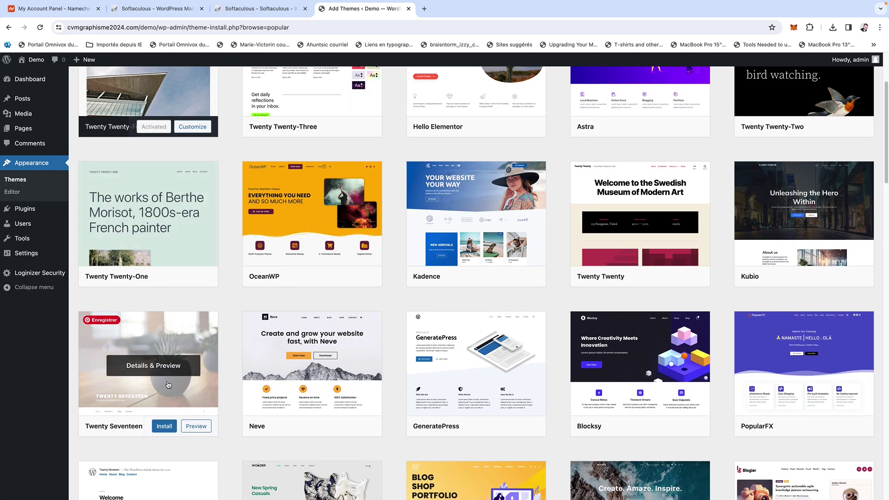
{"action": "scroll", "coordinate": [168, 384], "scroll_direction": "up", "scroll_amount": 1}
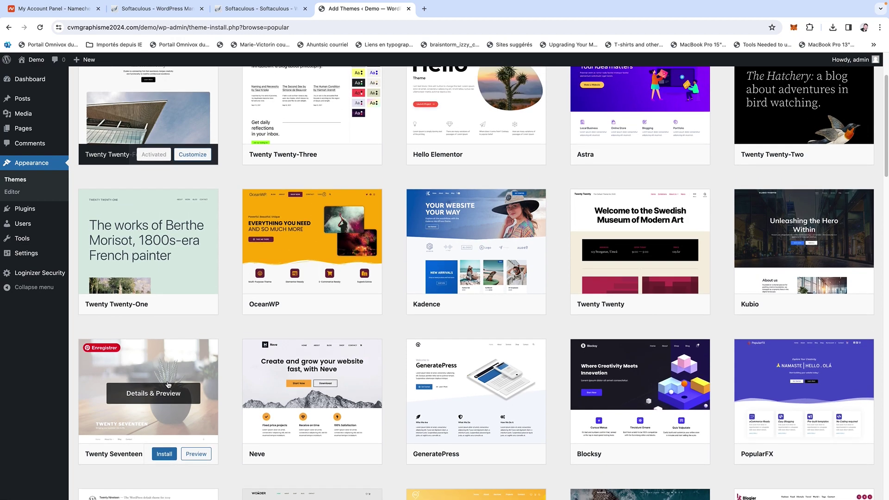
{"action": "scroll", "coordinate": [168, 385], "scroll_direction": "up", "scroll_amount": 2}
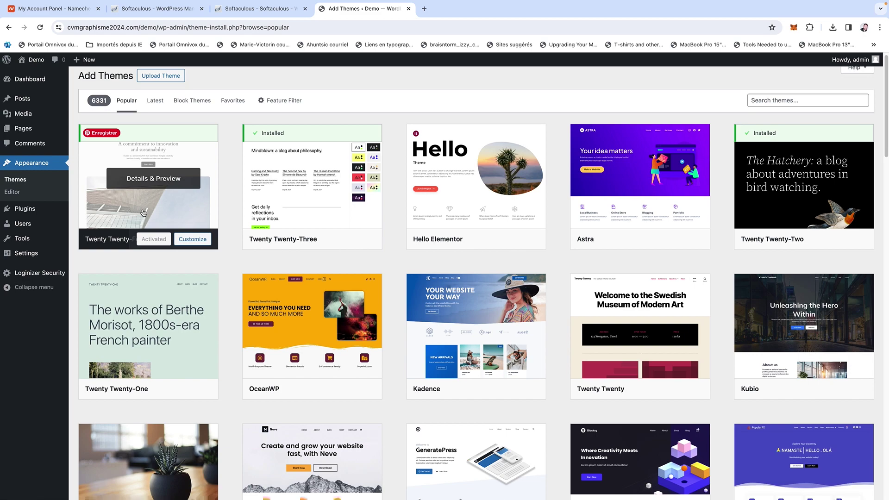
{"action": "mouse_move", "coordinate": [411, 228]}
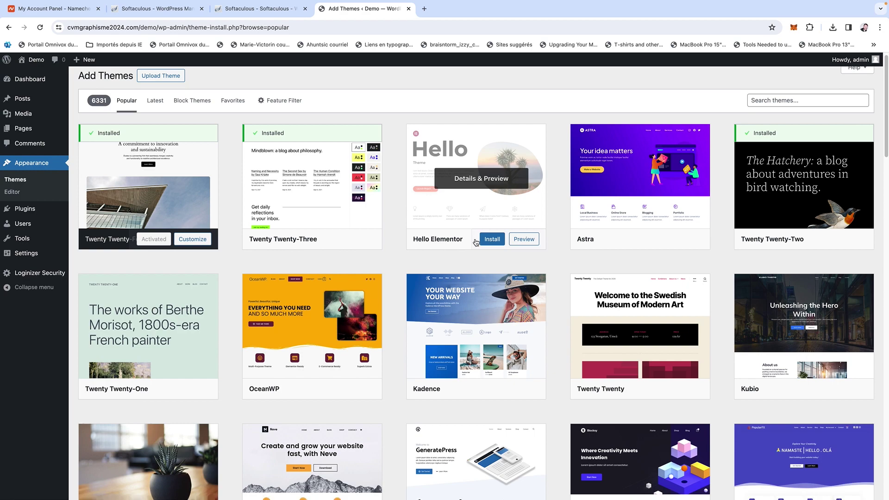
{"action": "scroll", "coordinate": [476, 241], "scroll_direction": "up", "scroll_amount": 1}
{"action": "left_click", "coordinate": [149, 83]}
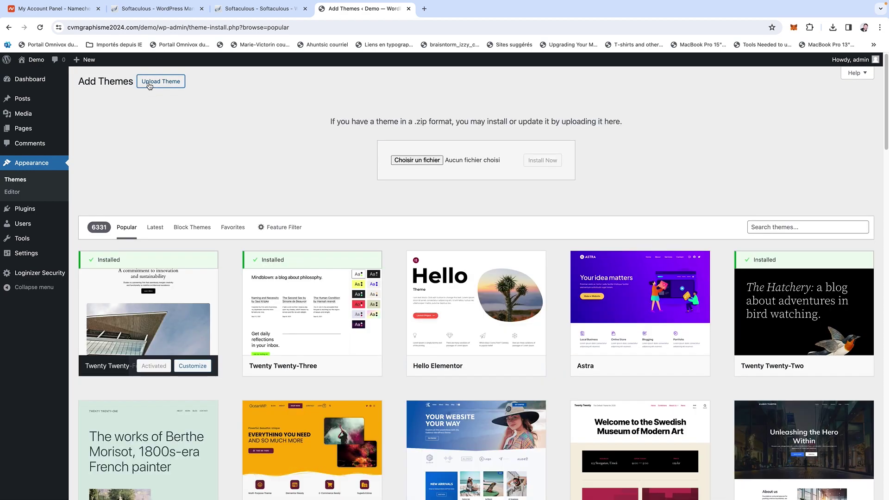
Choose lay.zip from the lay folder as the theme file to upload.
{"action": "left_click", "coordinate": [424, 163]}
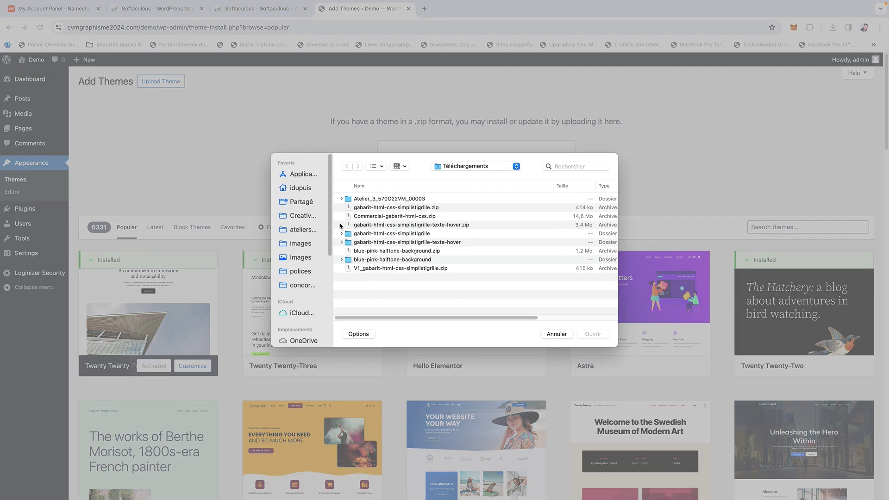
{"action": "left_click", "coordinate": [313, 190]}
{"action": "scroll", "coordinate": [361, 260], "scroll_direction": "down", "scroll_amount": 2}
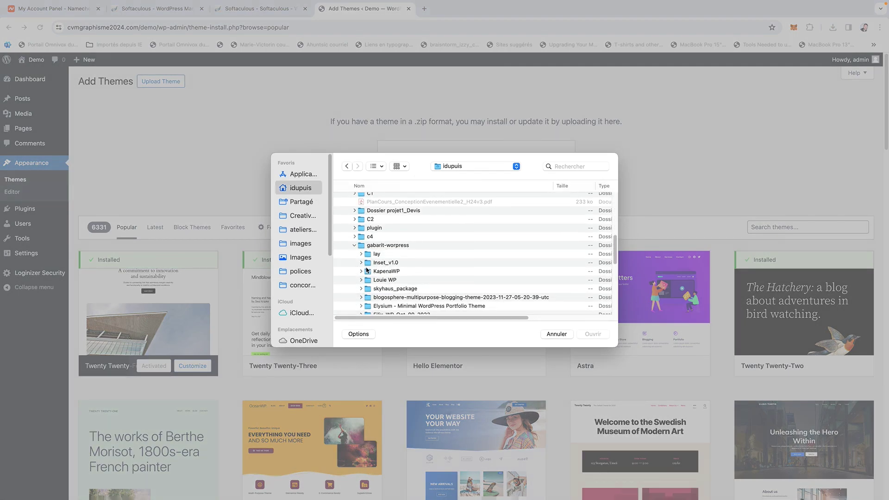
{"action": "left_click", "coordinate": [361, 255]}
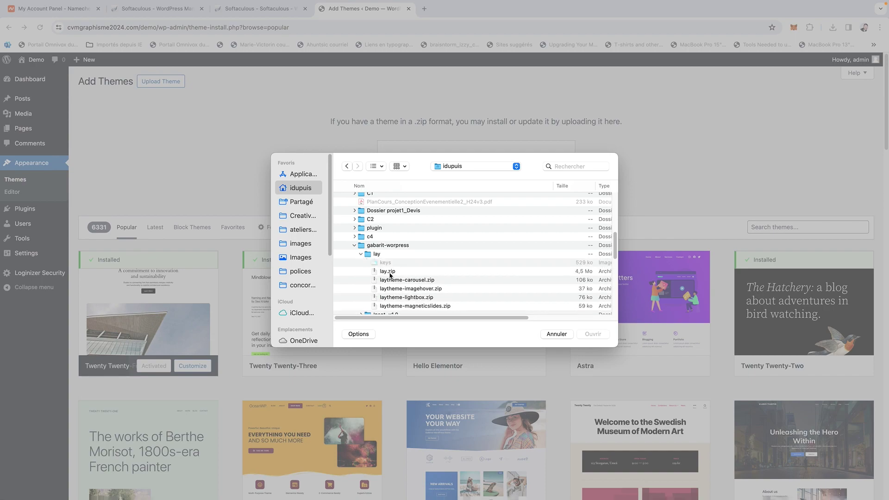
{"action": "left_click", "coordinate": [389, 273]}
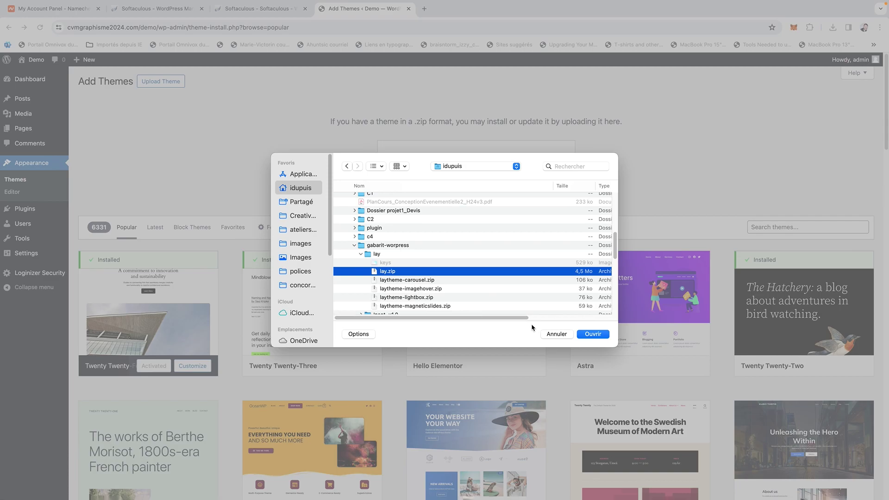
{"action": "left_click", "coordinate": [602, 334]}
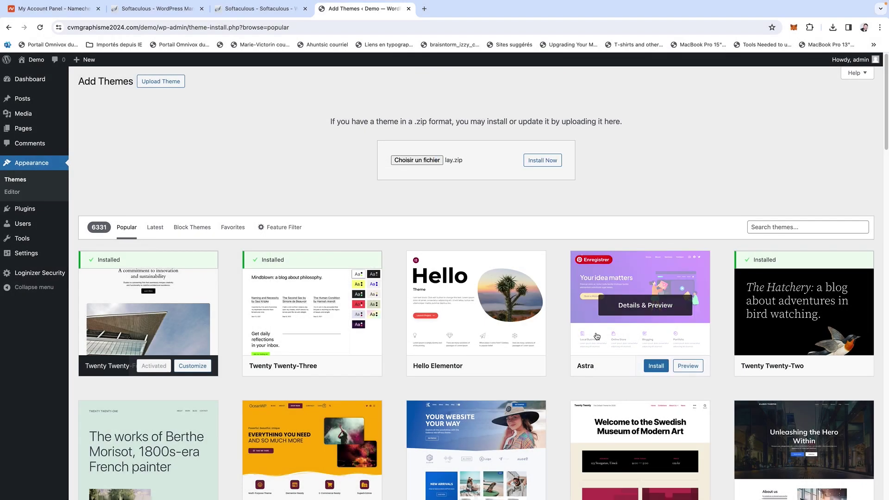
Install the Lay theme from lay.zip and activate it.
{"action": "left_click", "coordinate": [539, 160]}
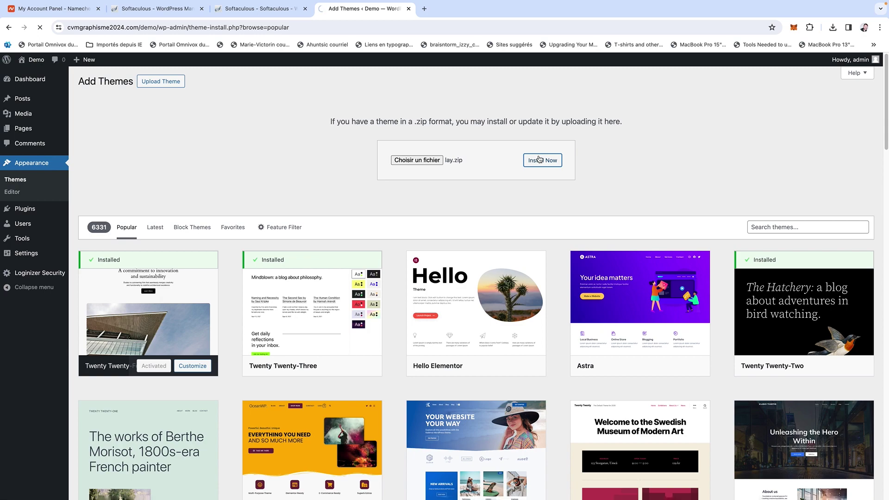
{"action": "mouse_move", "coordinate": [367, 319]}
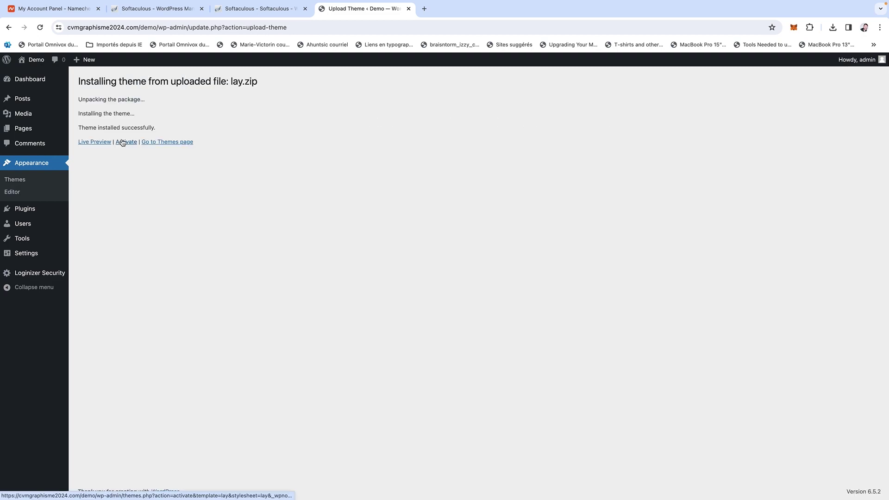
{"action": "left_click", "coordinate": [125, 143]}
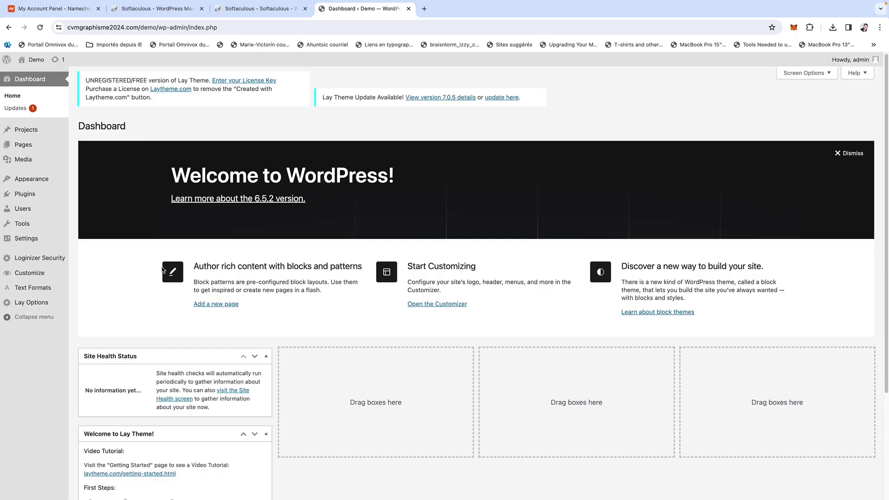
{"action": "scroll", "coordinate": [162, 267], "scroll_direction": "down", "scroll_amount": 5}
Confirm Lay Theme is active under Appearance > Themes, then go to Appearance > Menus.
{"action": "scroll", "coordinate": [162, 267], "scroll_direction": "up", "scroll_amount": 5}
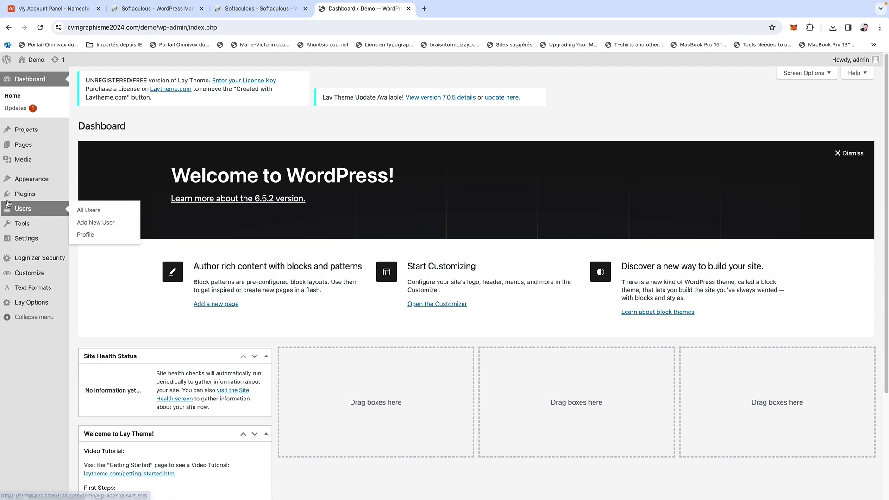
{"action": "mouse_move", "coordinate": [46, 179]}
{"action": "left_click", "coordinate": [101, 182]}
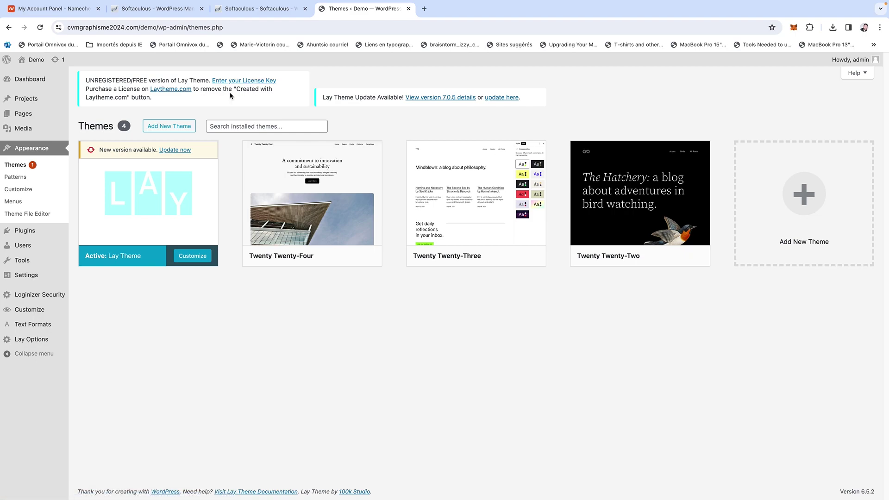
{"action": "left_click", "coordinate": [35, 204]}
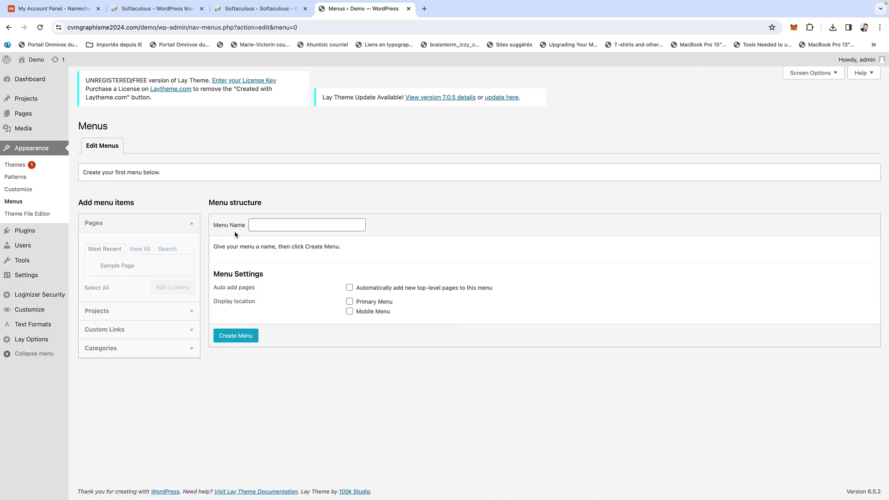
Create 'menu1' for the Primary Menu and Mobile Menu locations, then show All Pages.
{"action": "left_click", "coordinate": [252, 226]}
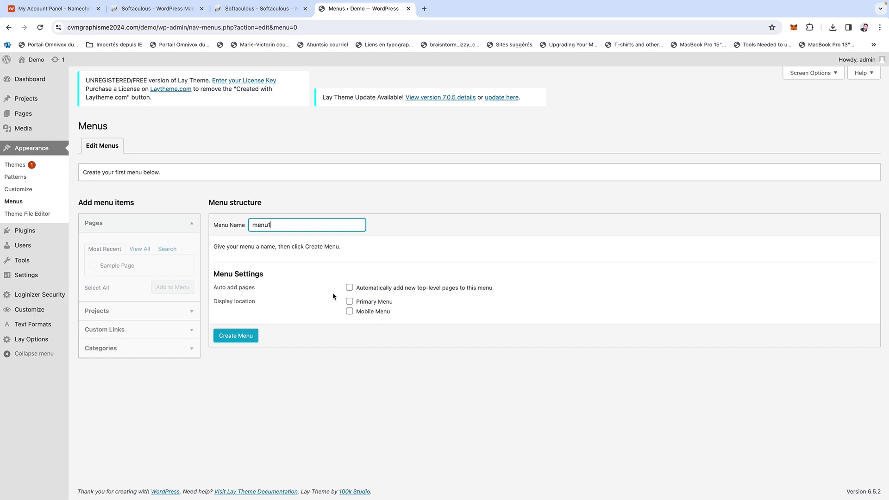
{"action": "left_click", "coordinate": [349, 301]}
{"action": "left_click", "coordinate": [349, 311]}
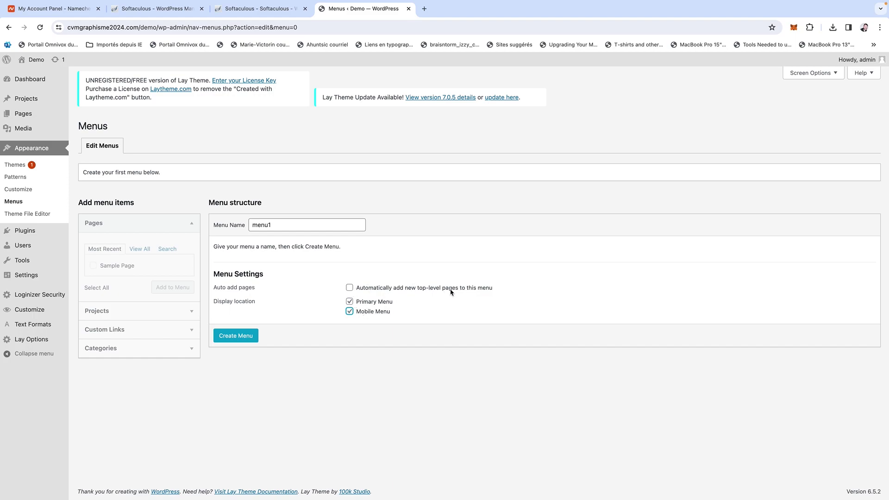
{"action": "left_click", "coordinate": [236, 336]}
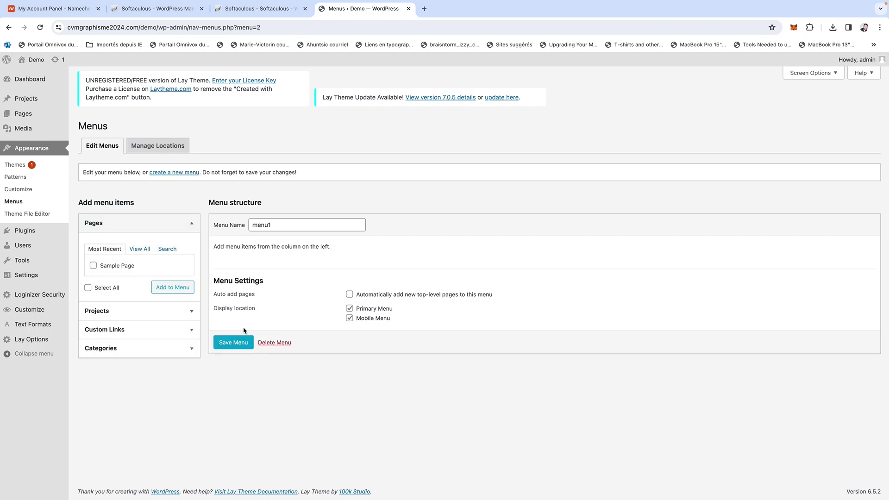
{"action": "mouse_move", "coordinate": [45, 117]}
{"action": "left_click", "coordinate": [76, 120]}
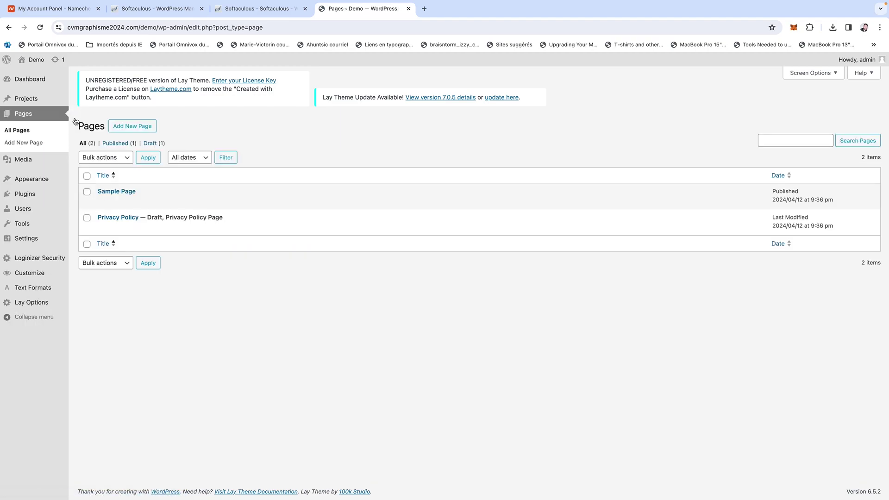
Start a new draft page titled 'accueil' and reveal its Visibility options.
{"action": "left_click", "coordinate": [118, 127]}
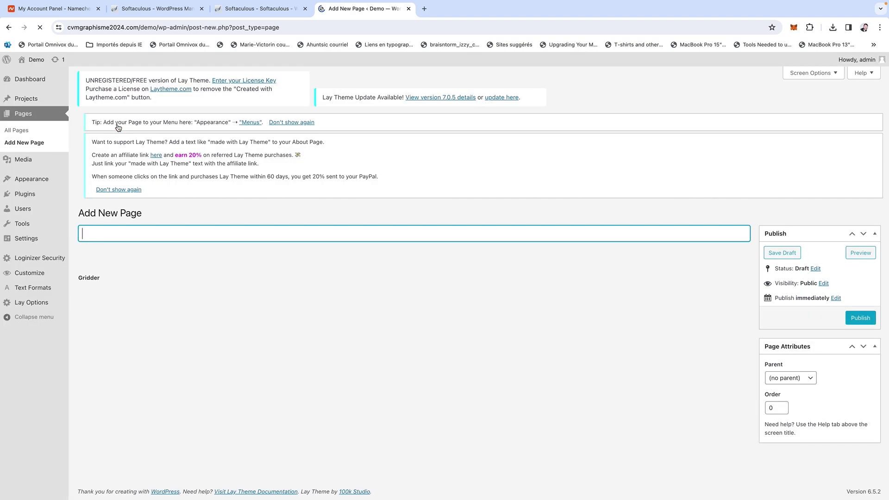
{"action": "type", "text": "accueil"}
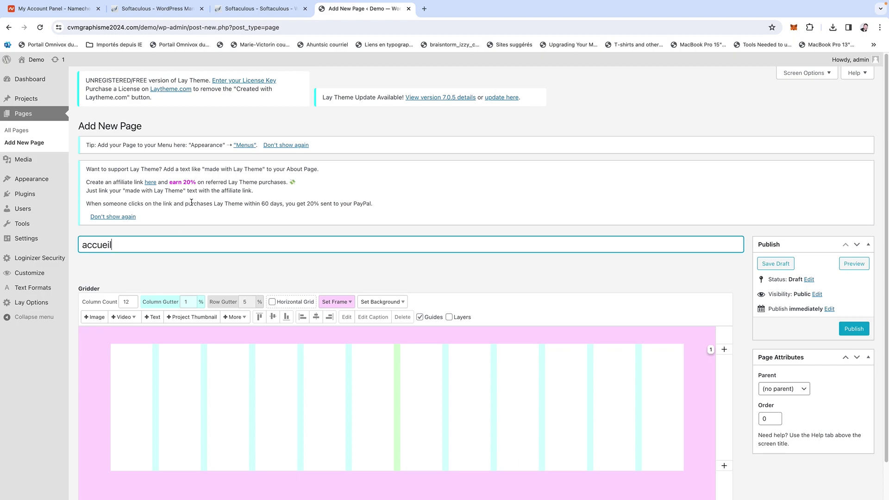
{"action": "scroll", "coordinate": [817, 278], "scroll_direction": "down", "scroll_amount": 1}
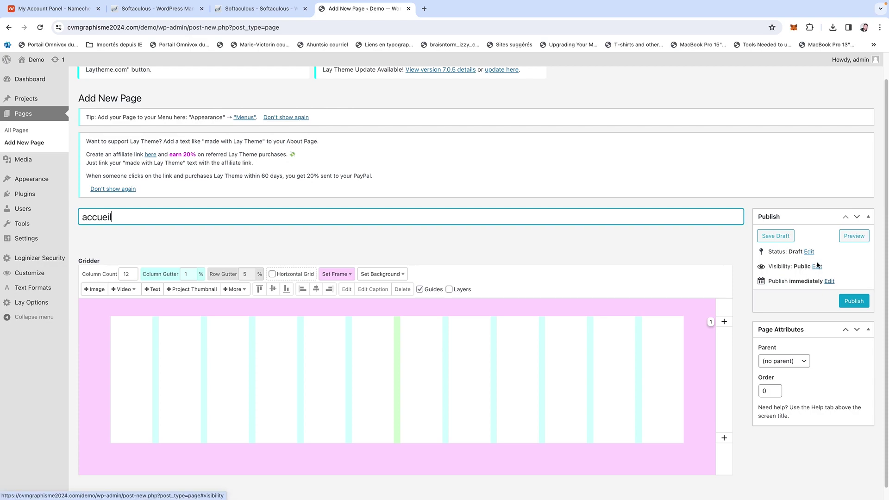
{"action": "left_click", "coordinate": [818, 268]}
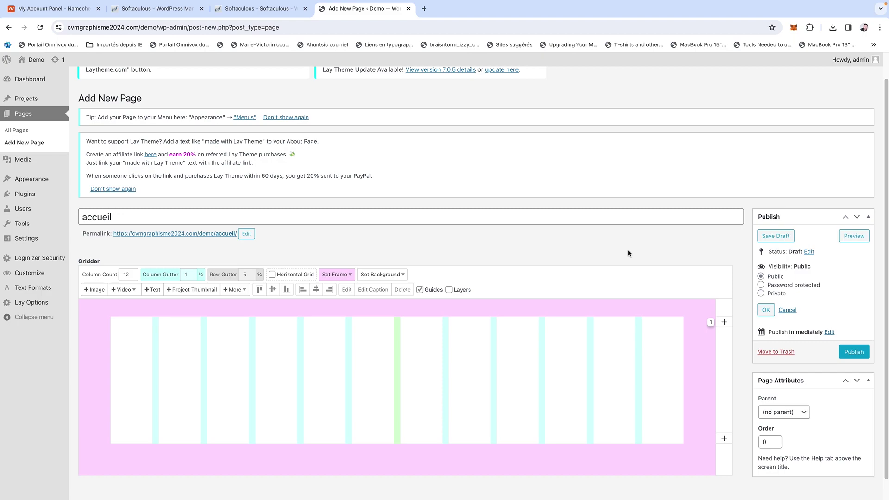
{"action": "scroll", "coordinate": [629, 253], "scroll_direction": "down", "scroll_amount": 1}
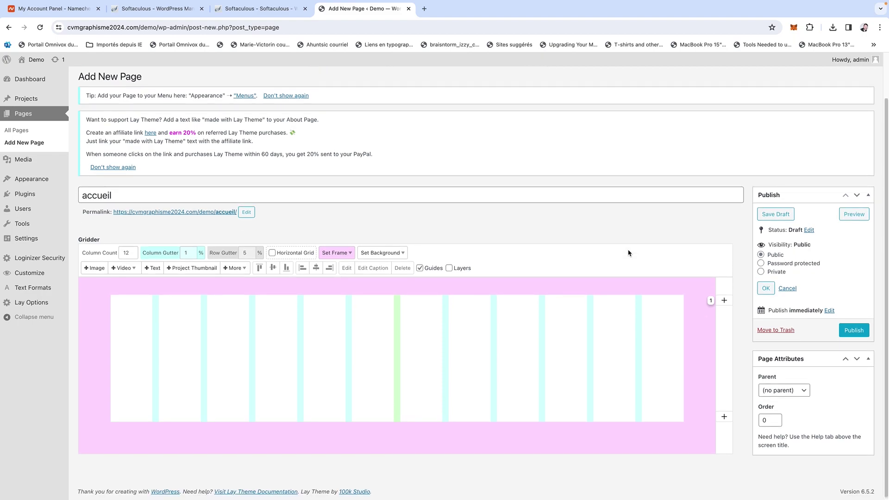
{"action": "left_click", "coordinate": [152, 267]}
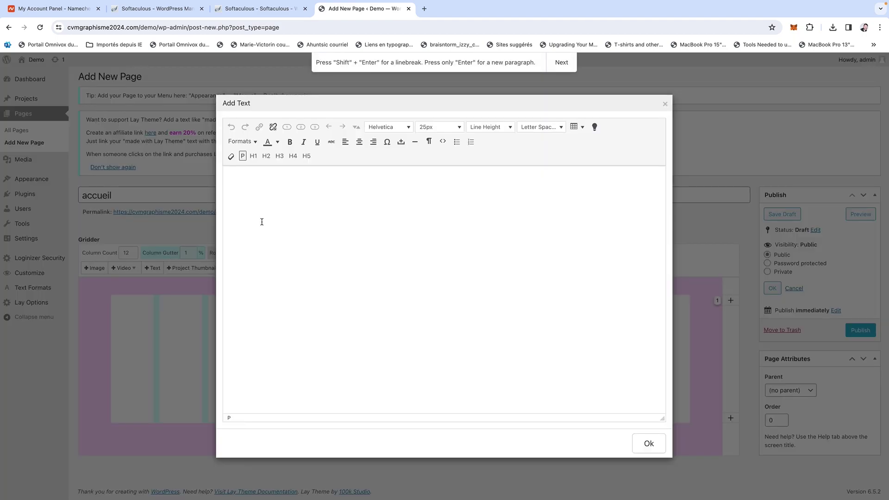
Type the heading 'Loremi Ispumati', fixing the stray capital O.
{"action": "type", "text": "LOremi Ispumati"}
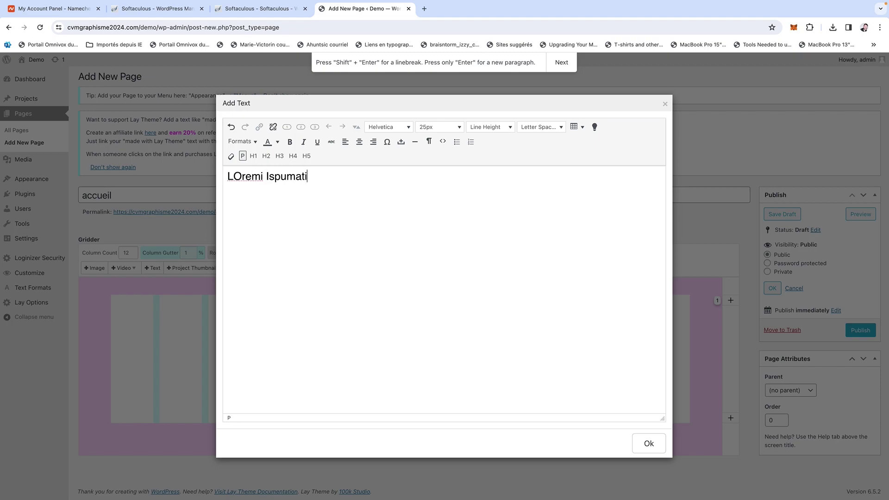
{"action": "left_click", "coordinate": [240, 174]}
{"action": "key", "text": "BackSpace"}
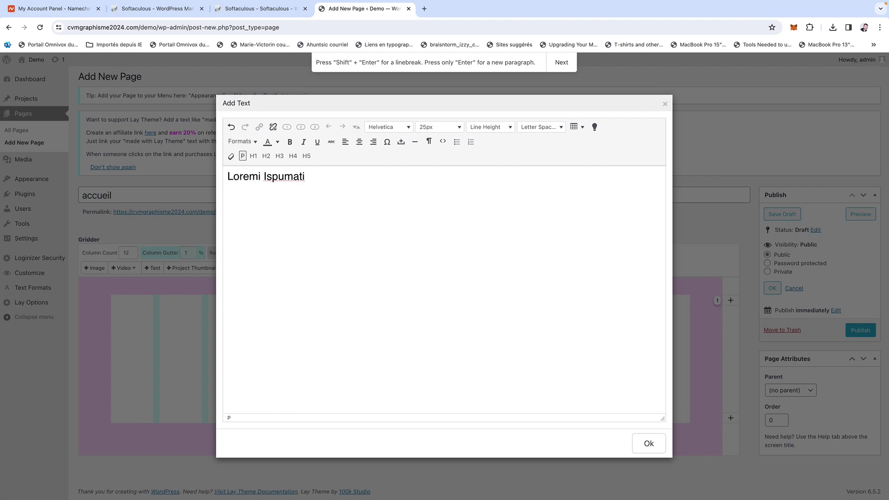
Format 'Loremi Ispumati' as Arial Black, 30px, bold.
{"action": "left_click_drag", "start_coordinate": [304, 176], "coordinate": [223, 176]}
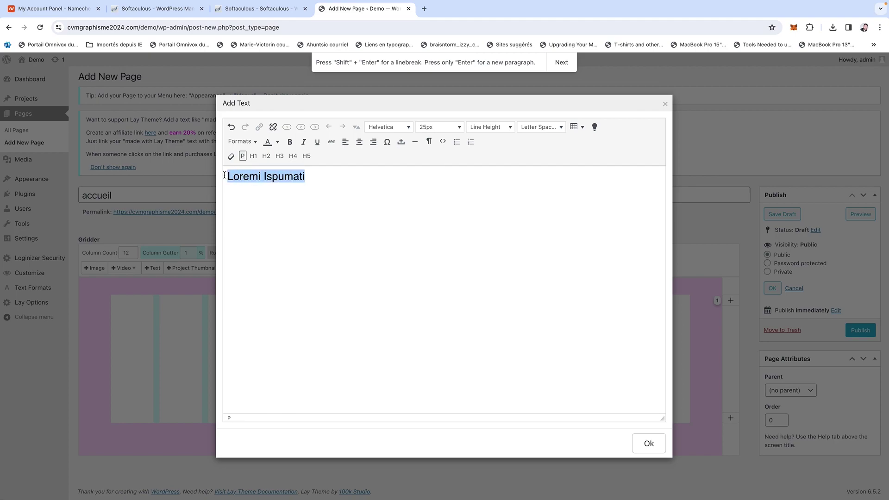
{"action": "left_click", "coordinate": [399, 128]}
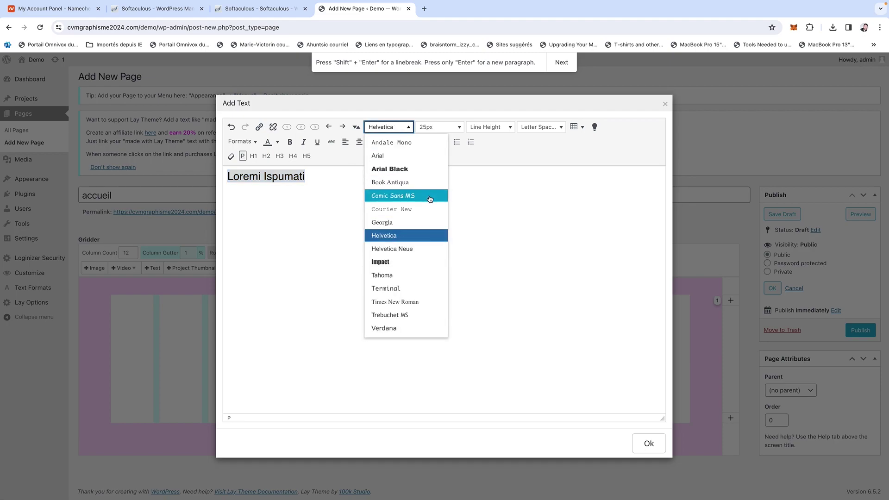
{"action": "left_click", "coordinate": [402, 170]}
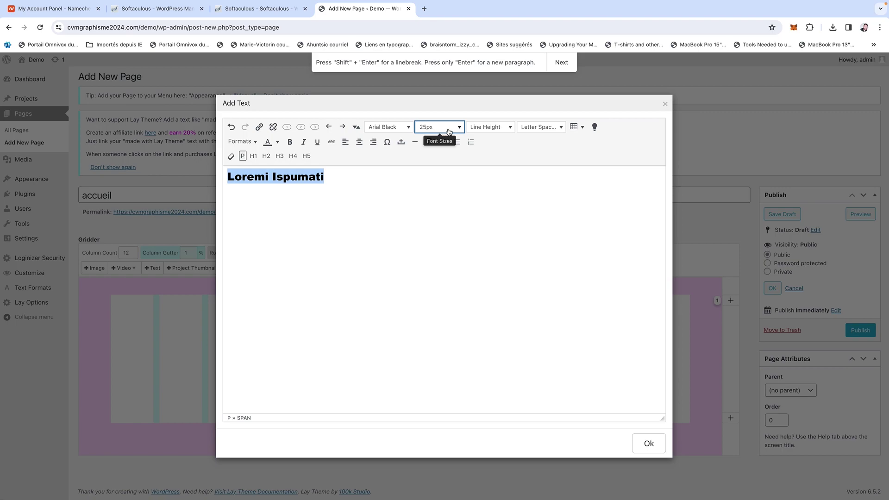
{"action": "left_click", "coordinate": [426, 126]}
{"action": "scroll", "coordinate": [430, 296], "scroll_direction": "down", "scroll_amount": 5}
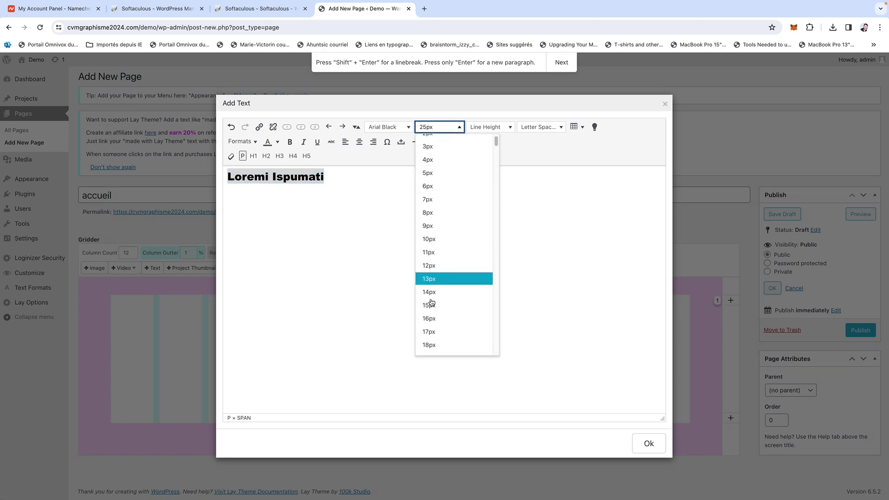
{"action": "left_click", "coordinate": [434, 314]}
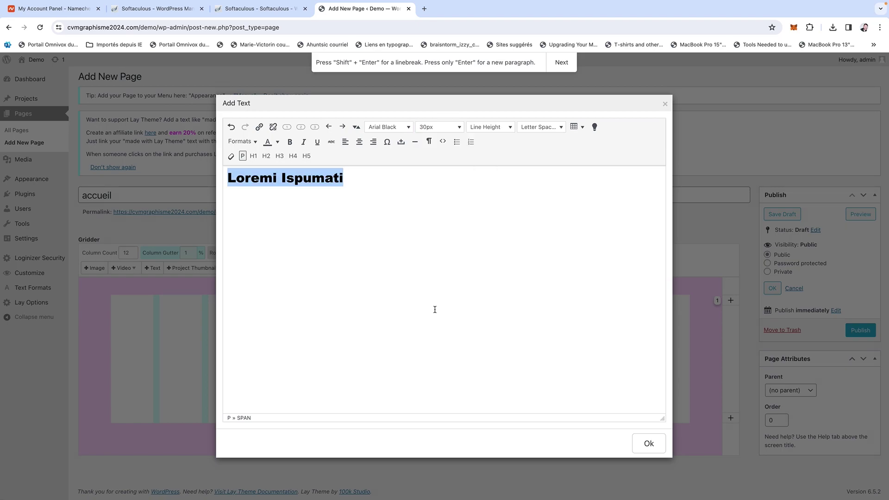
{"action": "left_click", "coordinate": [391, 188]}
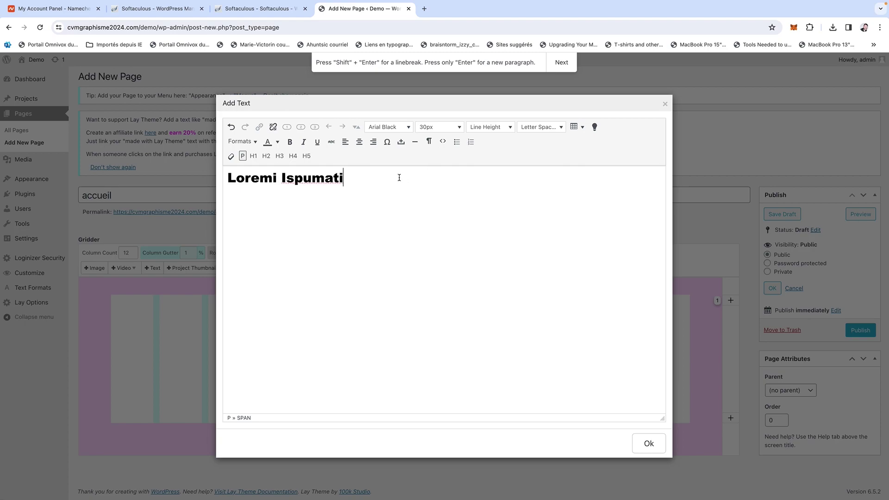
{"action": "triple_click", "coordinate": [405, 178]}
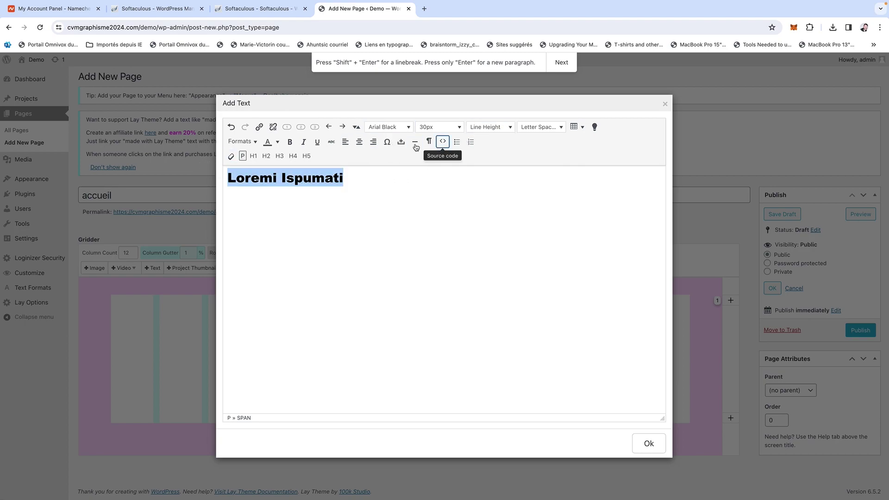
{"action": "left_click", "coordinate": [290, 142]}
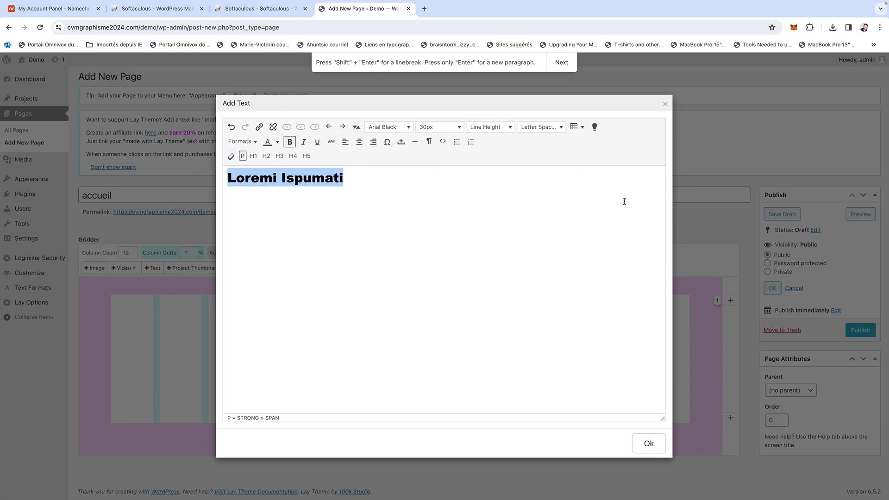
{"action": "left_click", "coordinate": [348, 176]}
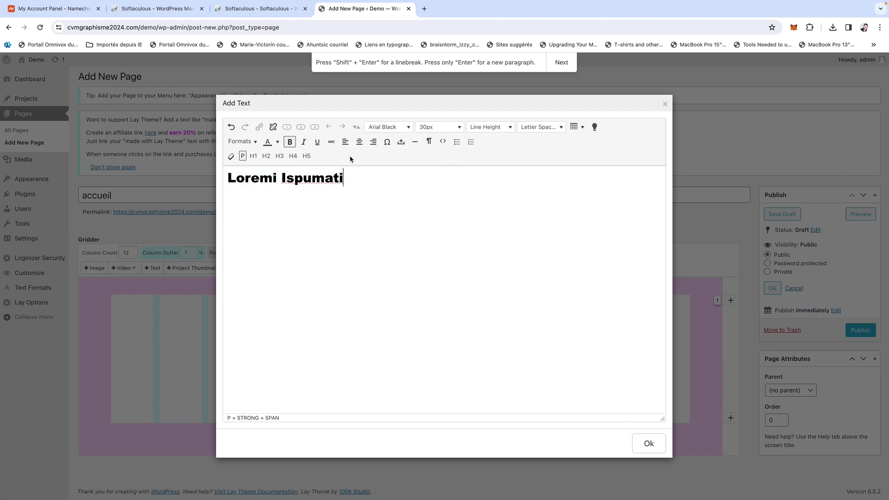
Add a new paragraph 'liens' below the heading.
{"action": "left_click", "coordinate": [443, 143]}
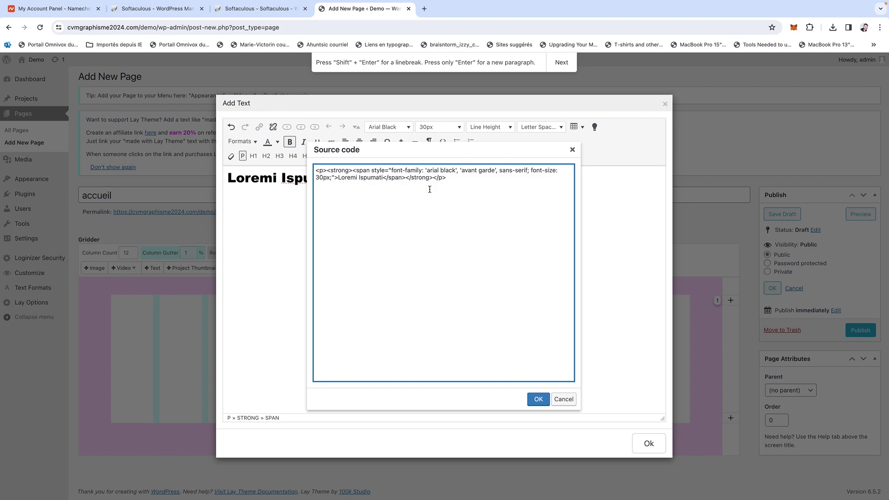
{"action": "left_click", "coordinate": [538, 398]}
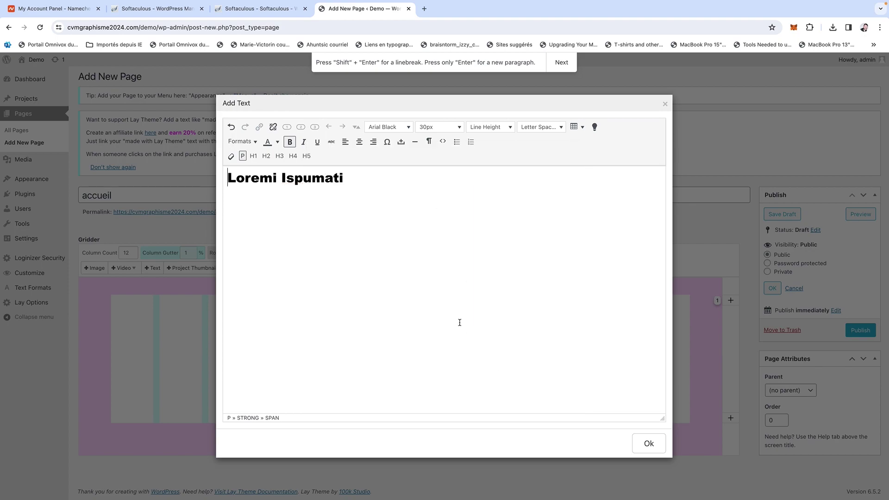
{"action": "key", "text": "Return"}
{"action": "type", "text": "liens"}
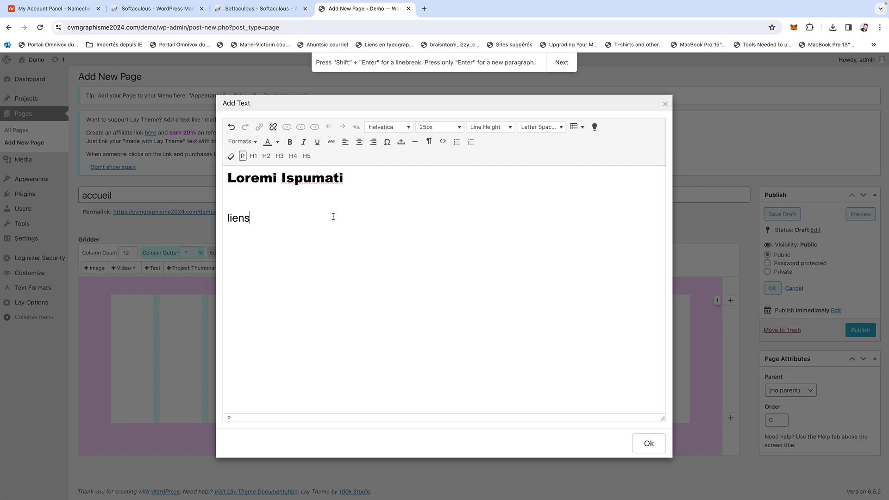
Link 'liens' to the Sample Page, save the link, and place the text block on the grid.
{"action": "left_click_drag", "start_coordinate": [287, 216], "coordinate": [227, 218]}
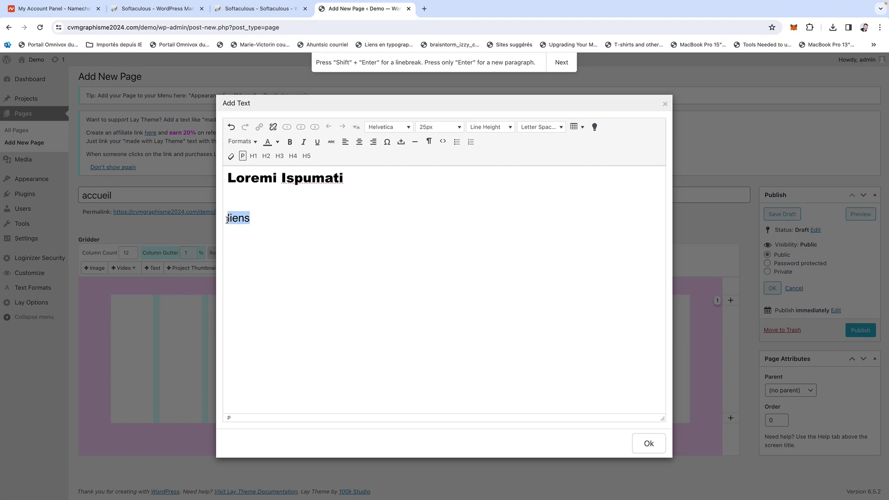
{"action": "left_click", "coordinate": [258, 127]}
{"action": "left_click", "coordinate": [342, 191]}
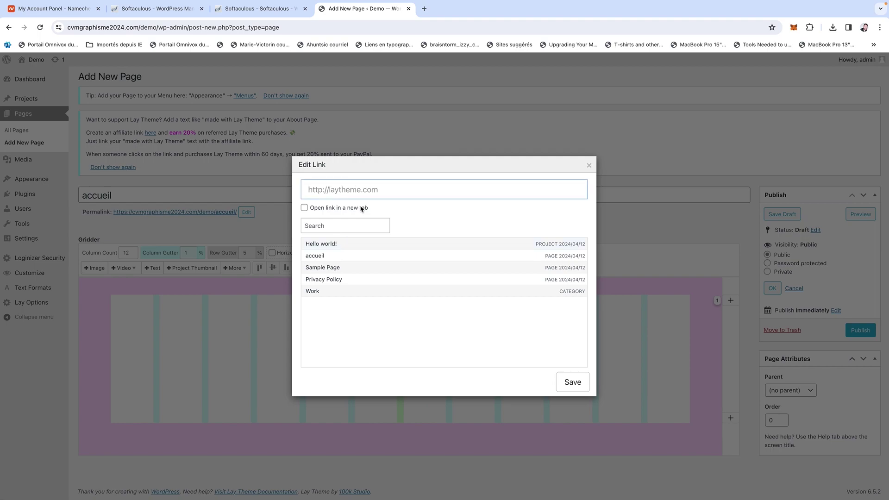
{"action": "type", "text": "is"}
{"action": "key", "text": "BackSpace"}
{"action": "left_click", "coordinate": [354, 267]}
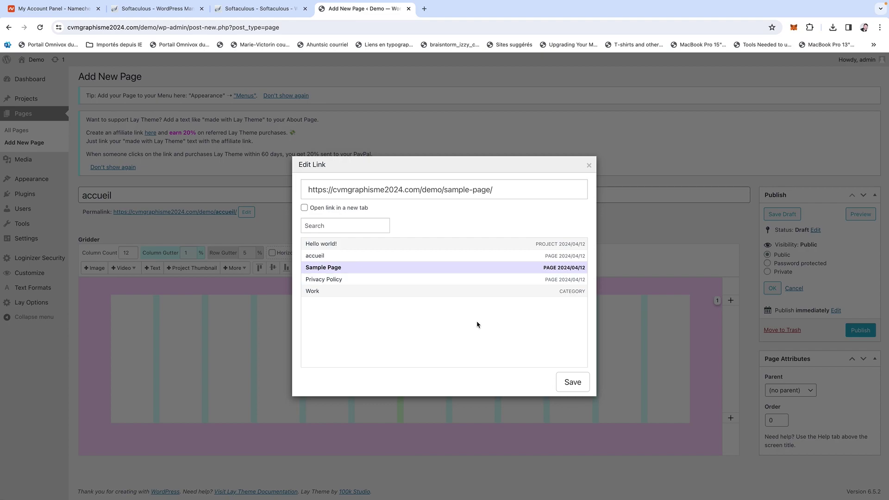
{"action": "left_click", "coordinate": [572, 381]}
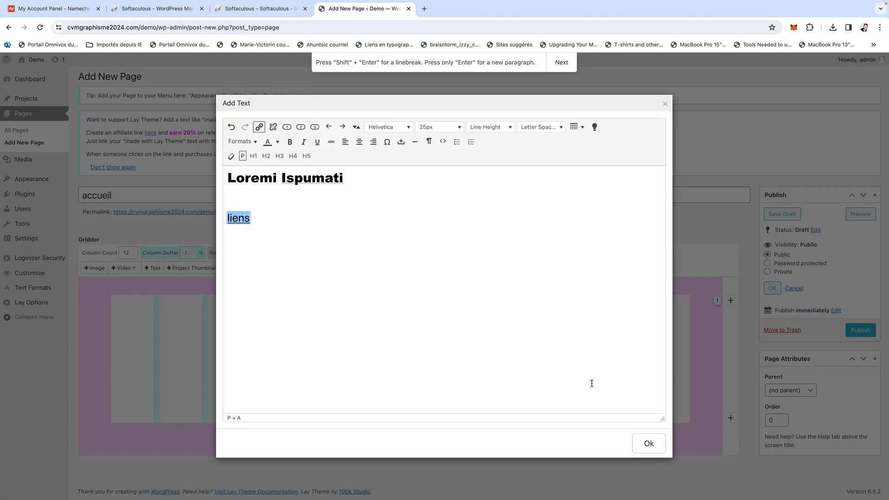
{"action": "left_click", "coordinate": [641, 443]}
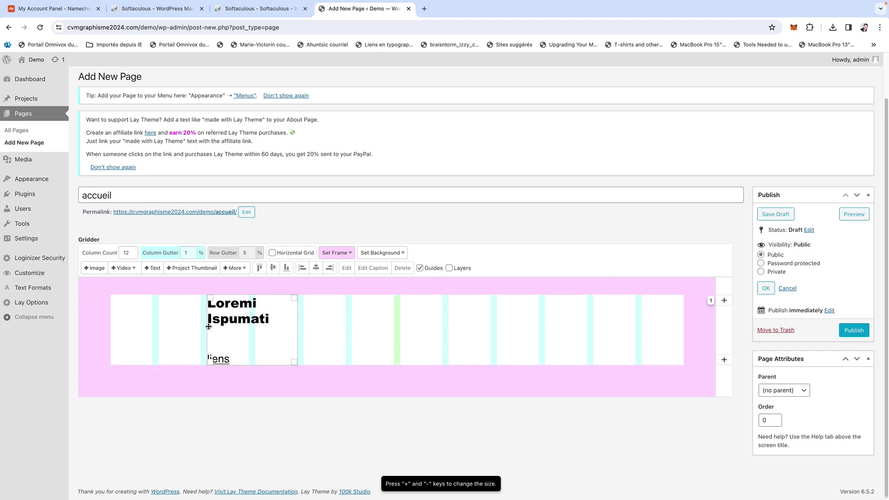
Add a second grid row, move the text block into it, and open the +Image picker.
{"action": "left_click_drag", "start_coordinate": [243, 331], "coordinate": [349, 330]}
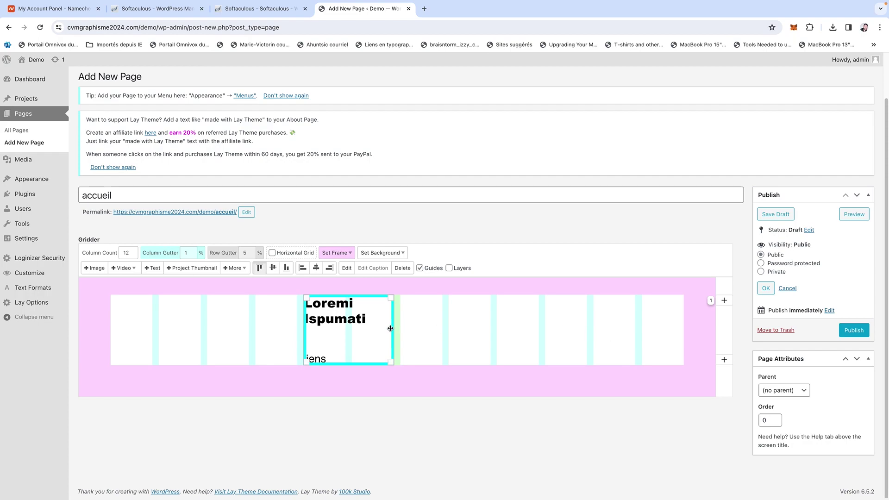
{"action": "left_click", "coordinate": [724, 359]}
{"action": "scroll", "coordinate": [595, 353], "scroll_direction": "down", "scroll_amount": 3}
{"action": "left_click", "coordinate": [375, 236]}
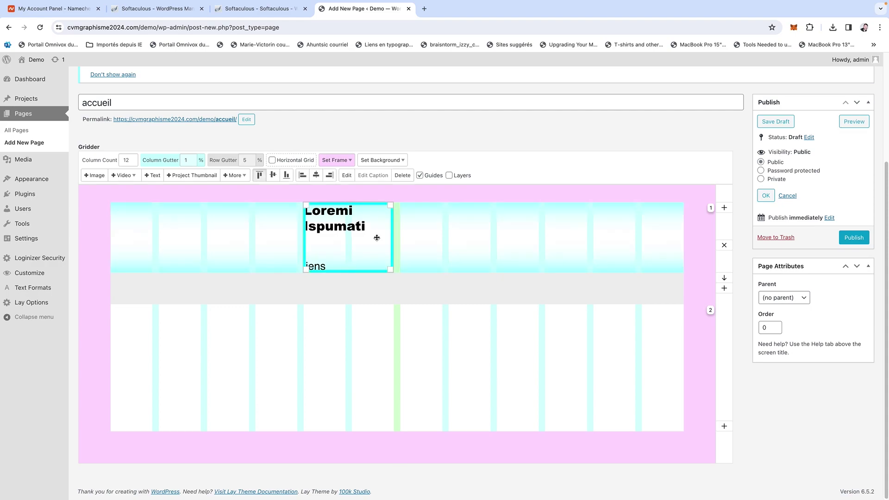
{"action": "left_click_drag", "start_coordinate": [330, 250], "coordinate": [426, 367]}
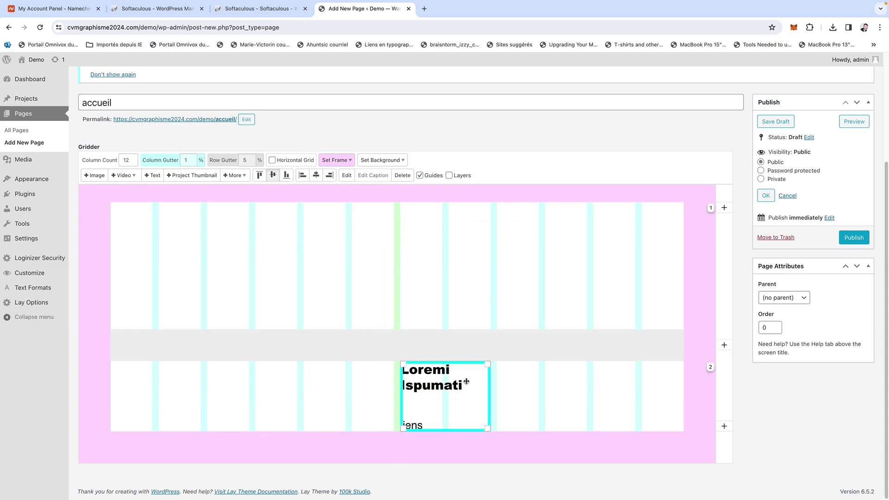
{"action": "left_click", "coordinate": [476, 220]}
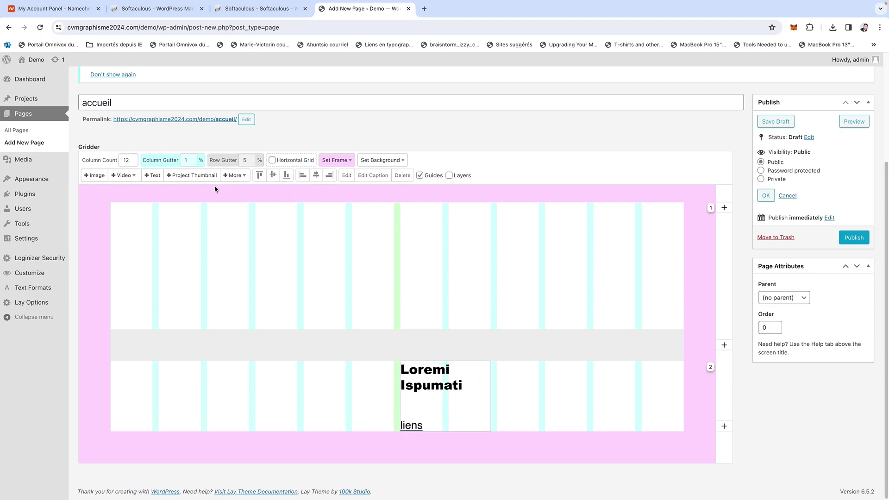
{"action": "left_click", "coordinate": [105, 175]}
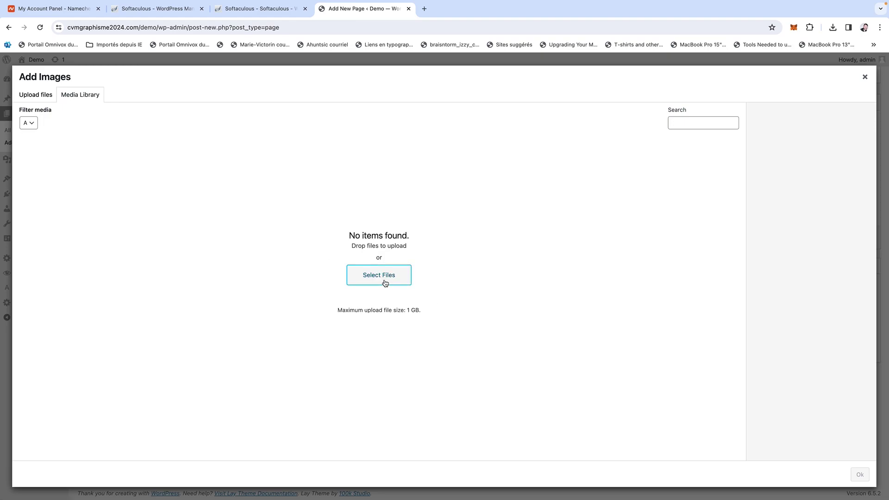
Upload a photo, insert it, and move it into a new third grid row.
{"action": "left_click", "coordinate": [384, 281]}
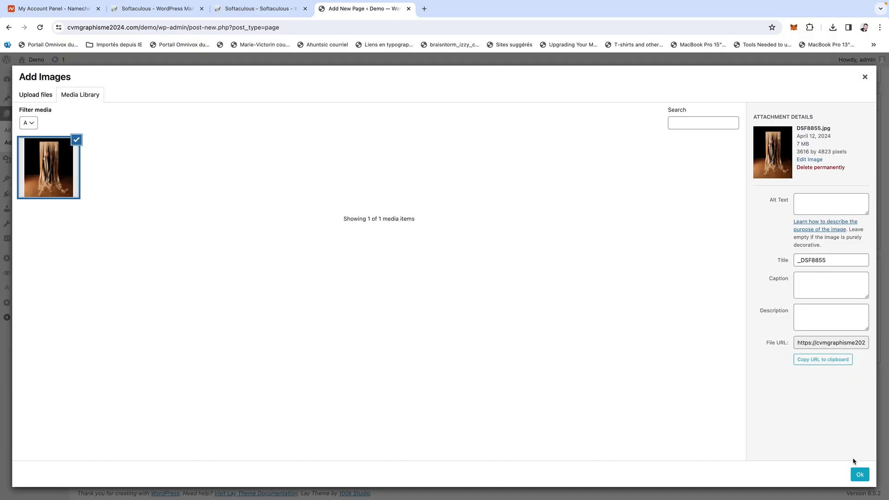
{"action": "left_click", "coordinate": [859, 474]}
{"action": "left_click_drag", "start_coordinate": [231, 209], "coordinate": [586, 401]}
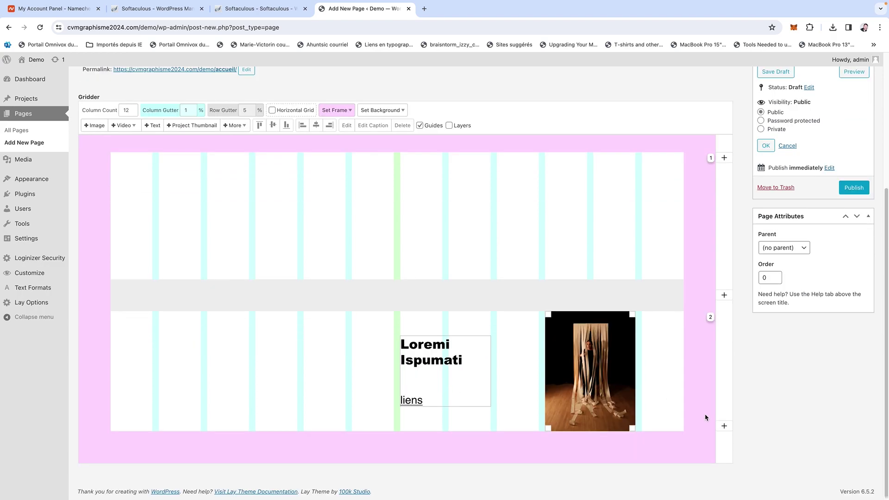
{"action": "left_click", "coordinate": [724, 426]}
{"action": "scroll", "coordinate": [605, 333], "scroll_direction": "down", "scroll_amount": 4}
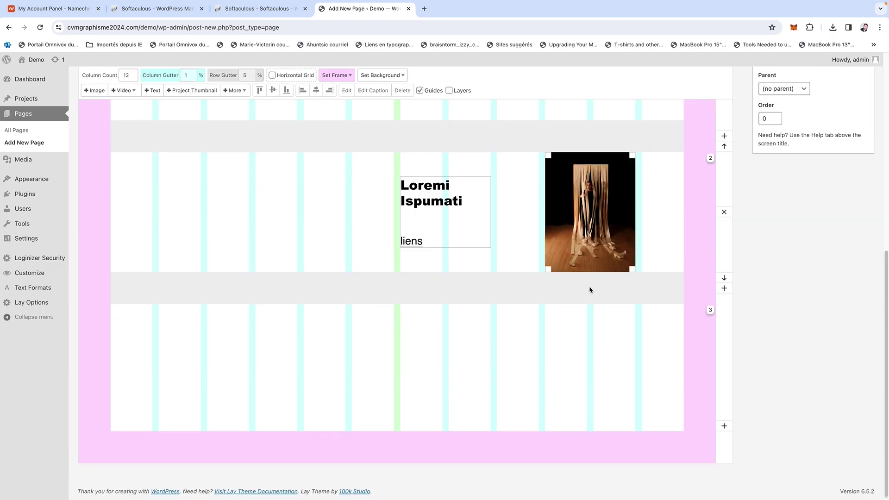
{"action": "left_click_drag", "start_coordinate": [574, 209], "coordinate": [263, 346]}
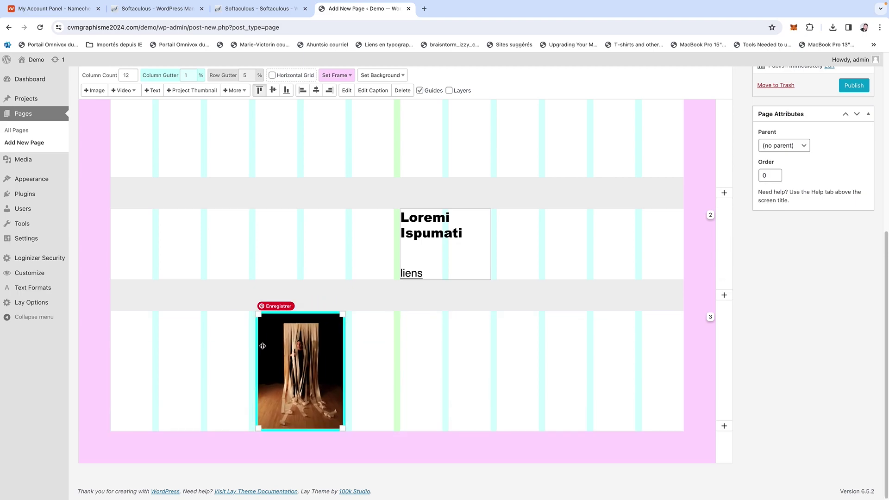
Enlarge the photo and set it to Place Freely.
{"action": "left_click_drag", "start_coordinate": [344, 430], "coordinate": [586, 472]}
{"action": "scroll", "coordinate": [567, 434], "scroll_direction": "up", "scroll_amount": 3}
{"action": "scroll", "coordinate": [567, 433], "scroll_direction": "down", "scroll_amount": 10}
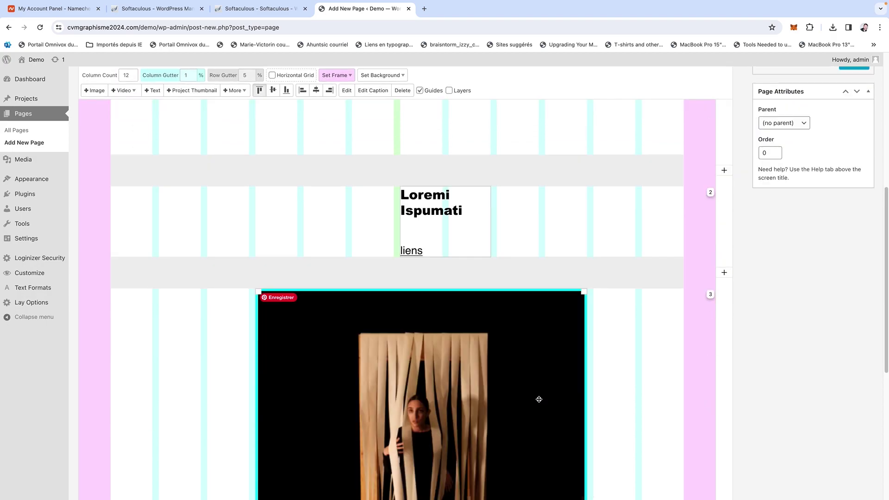
{"action": "right_click", "coordinate": [451, 284]}
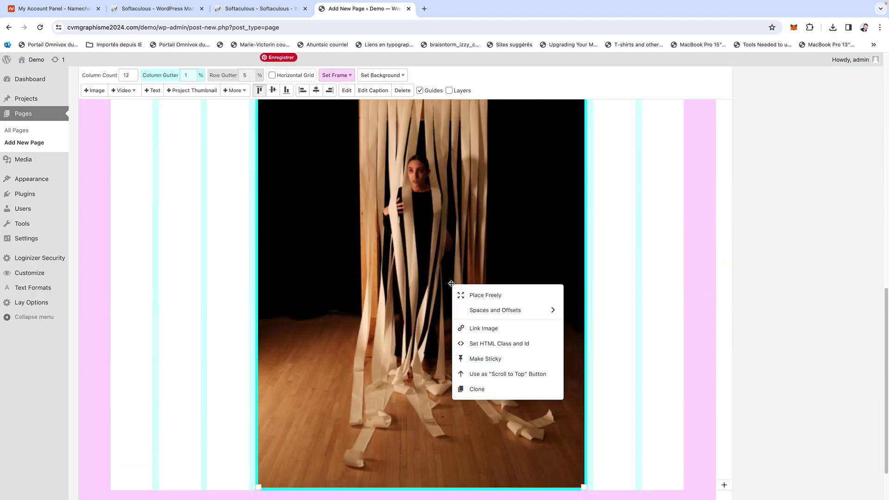
{"action": "left_click", "coordinate": [468, 292]}
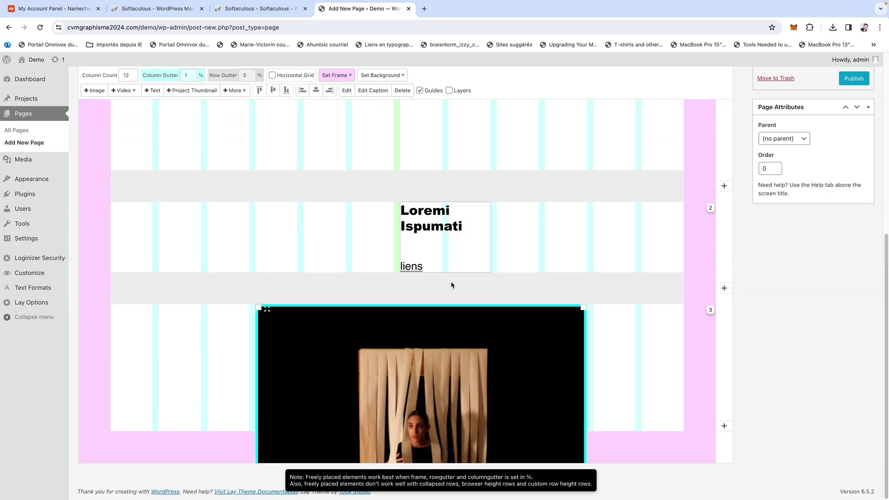
{"action": "right_click", "coordinate": [453, 378]}
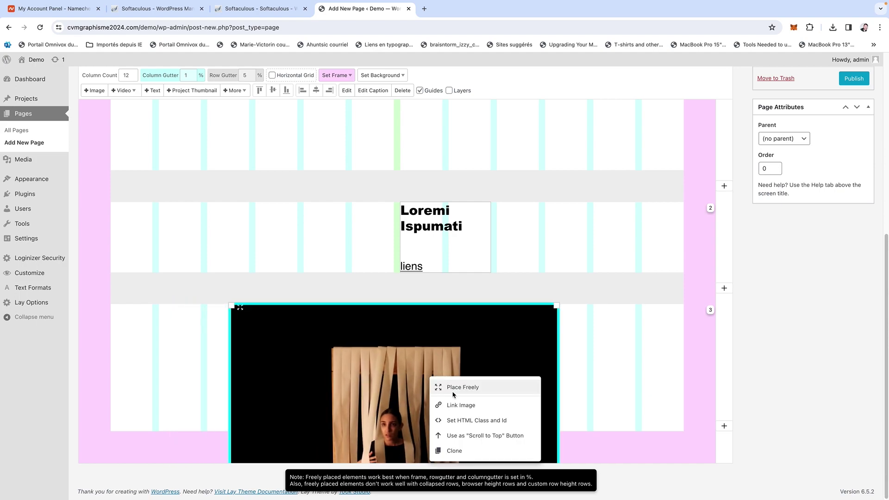
{"action": "left_click", "coordinate": [452, 392]}
{"action": "scroll", "coordinate": [423, 341], "scroll_direction": "up", "scroll_amount": 4}
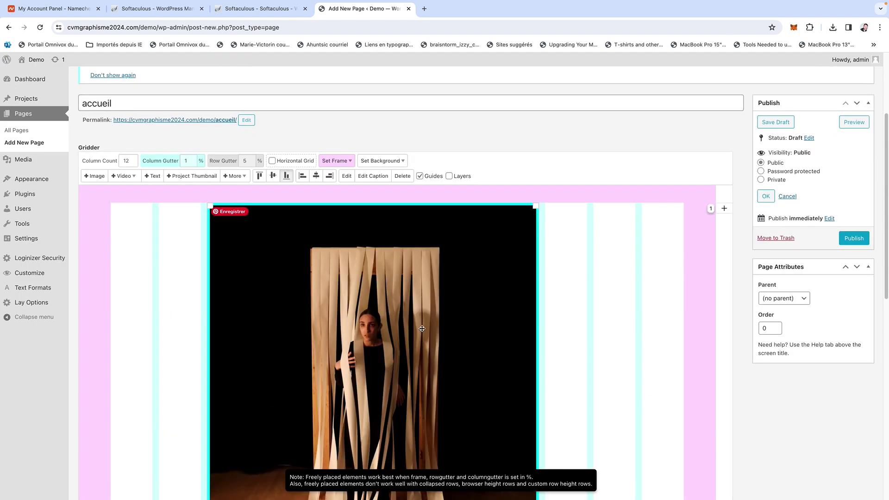
{"action": "scroll", "coordinate": [467, 335], "scroll_direction": "down", "scroll_amount": 10}
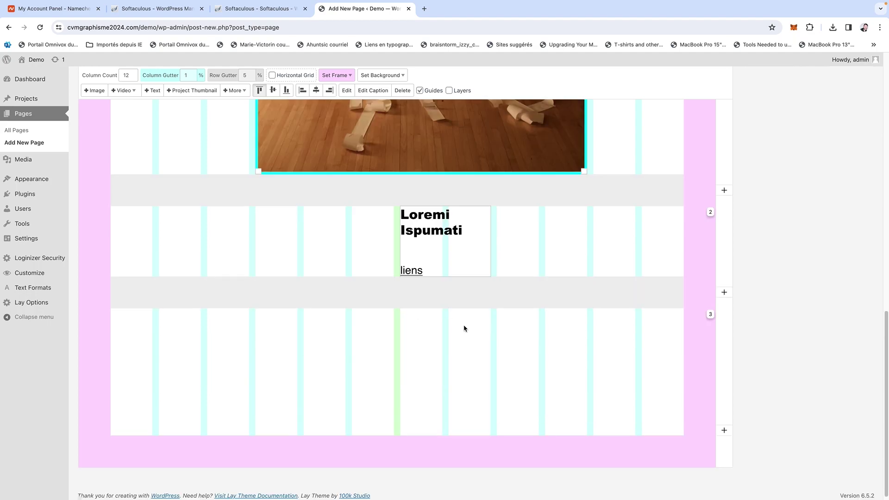
Fine-tune the photo's position and size within row 3.
{"action": "left_click_drag", "start_coordinate": [476, 387], "coordinate": [475, 390]}
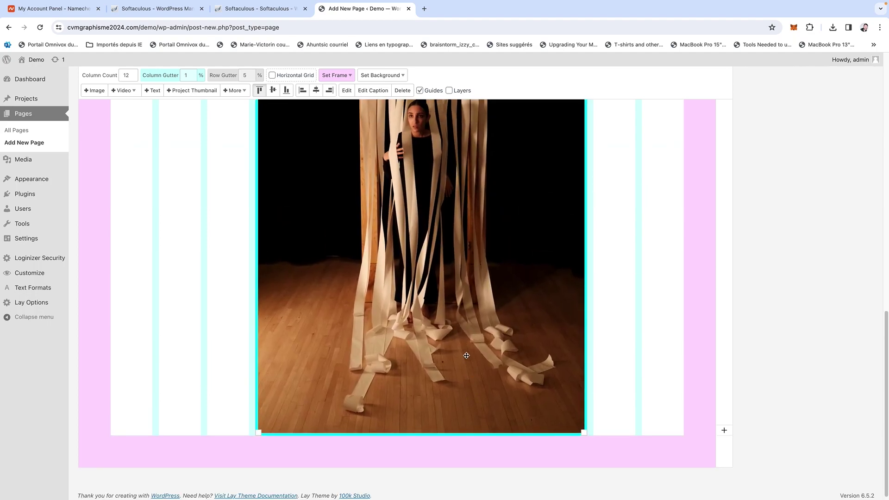
{"action": "scroll", "coordinate": [467, 358], "scroll_direction": "up", "scroll_amount": 5}
{"action": "scroll", "coordinate": [464, 355], "scroll_direction": "down", "scroll_amount": 3}
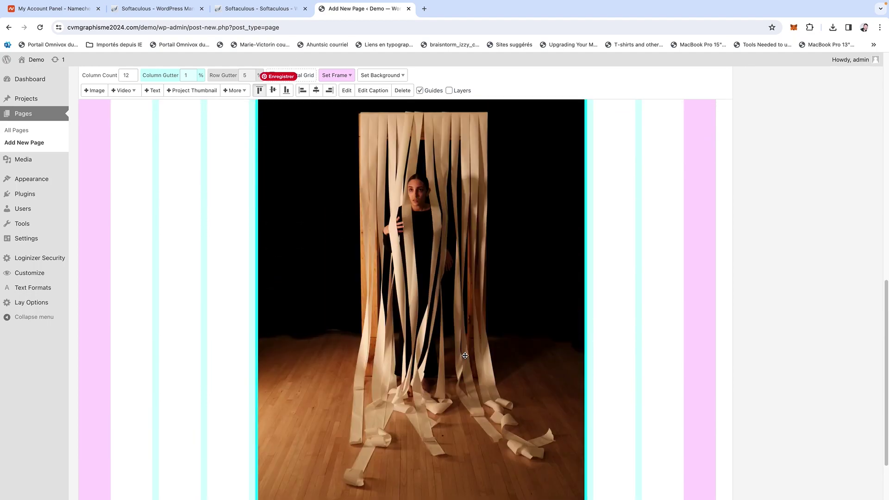
{"action": "scroll", "coordinate": [344, 260], "scroll_direction": "down", "scroll_amount": 3}
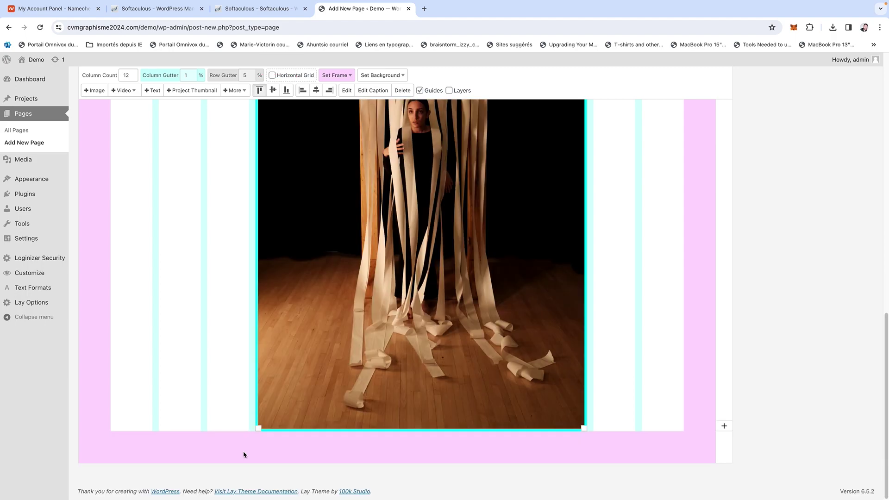
{"action": "left_click_drag", "start_coordinate": [259, 428], "coordinate": [209, 496]}
{"action": "scroll", "coordinate": [369, 343], "scroll_direction": "up", "scroll_amount": 10}
{"action": "scroll", "coordinate": [369, 343], "scroll_direction": "down", "scroll_amount": 6}
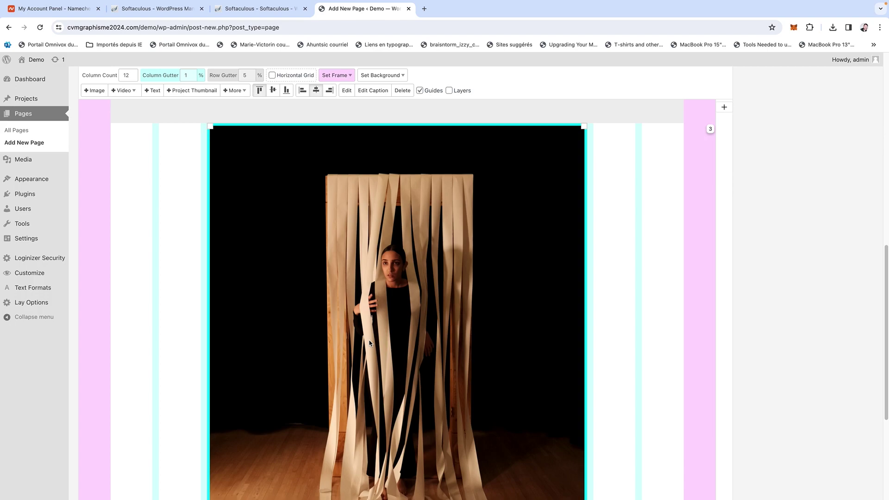
{"action": "scroll", "coordinate": [369, 341], "scroll_direction": "up", "scroll_amount": 5}
{"action": "scroll", "coordinate": [368, 341], "scroll_direction": "down", "scroll_amount": 2}
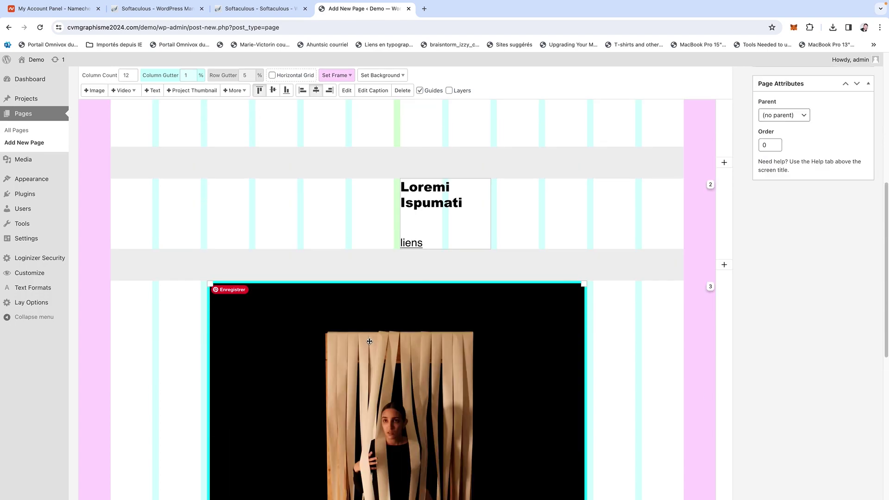
{"action": "scroll", "coordinate": [369, 341], "scroll_direction": "up", "scroll_amount": 4}
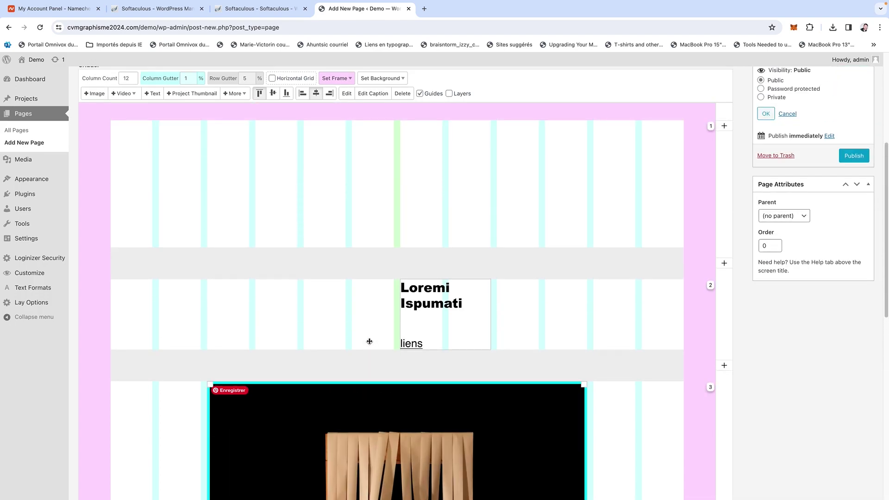
{"action": "scroll", "coordinate": [369, 341], "scroll_direction": "up", "scroll_amount": 1}
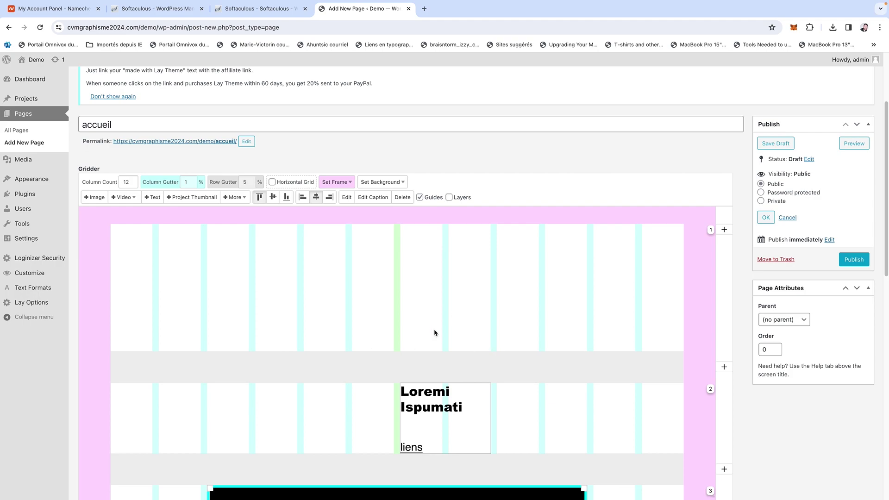
Publish the accueil page, then open Customize for Lay Theme from Appearance > Themes.
{"action": "left_click", "coordinate": [460, 223]}
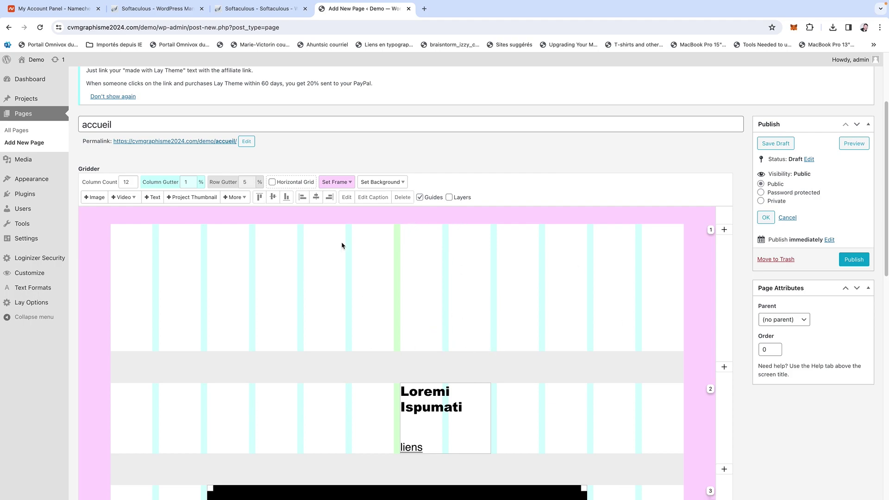
{"action": "left_click", "coordinate": [844, 261]}
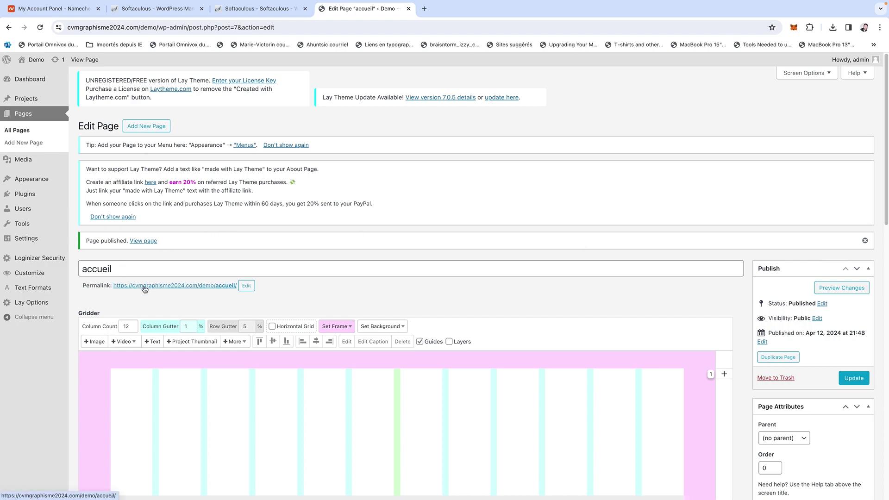
{"action": "mouse_move", "coordinate": [28, 185]}
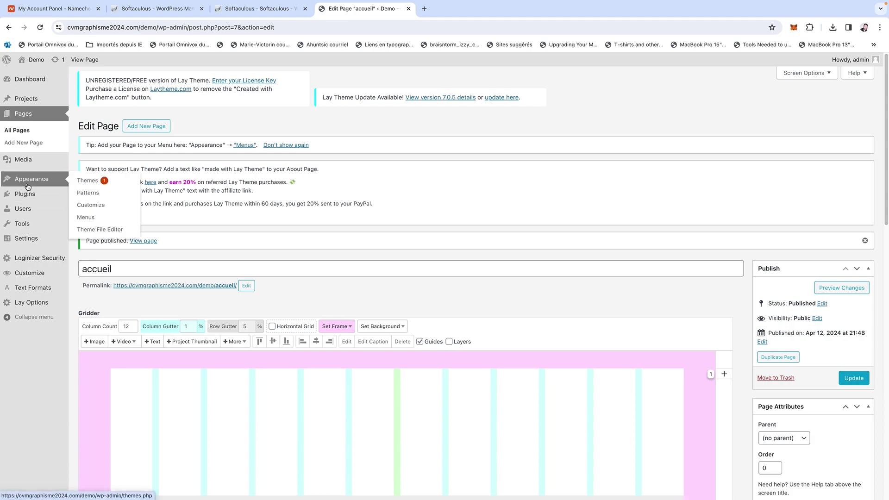
{"action": "left_click", "coordinate": [118, 181]}
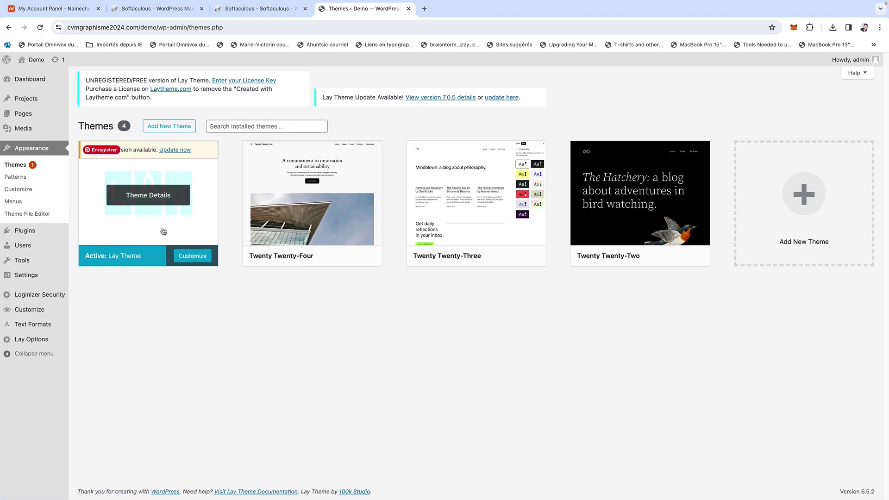
{"action": "left_click", "coordinate": [192, 255]}
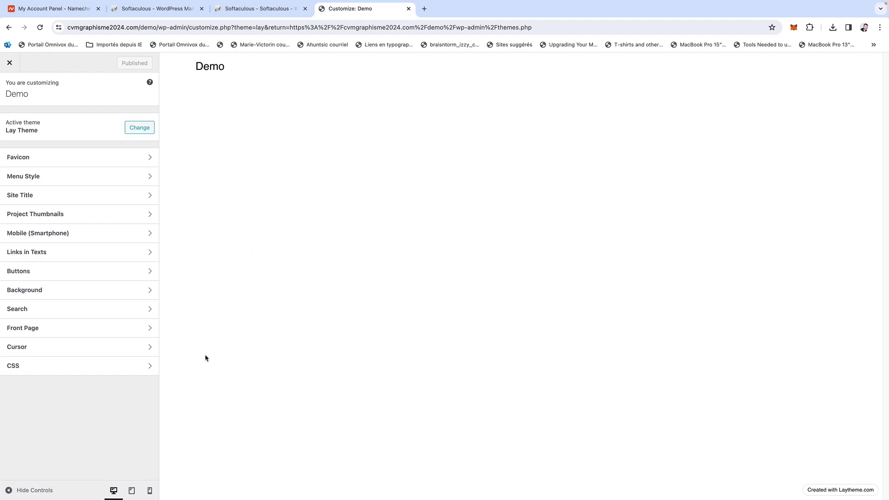
Set Front Page displays to a static Page and choose 'accueil' as the front page.
{"action": "left_click", "coordinate": [78, 331]}
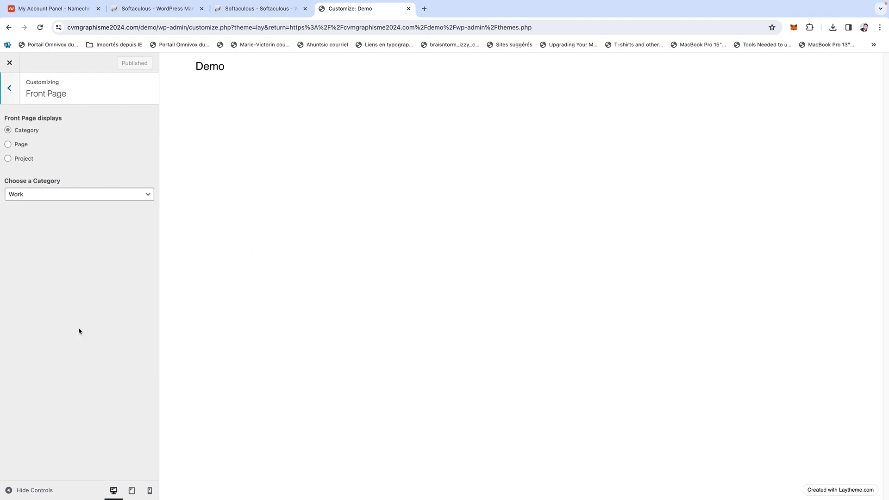
{"action": "left_click", "coordinate": [10, 145]}
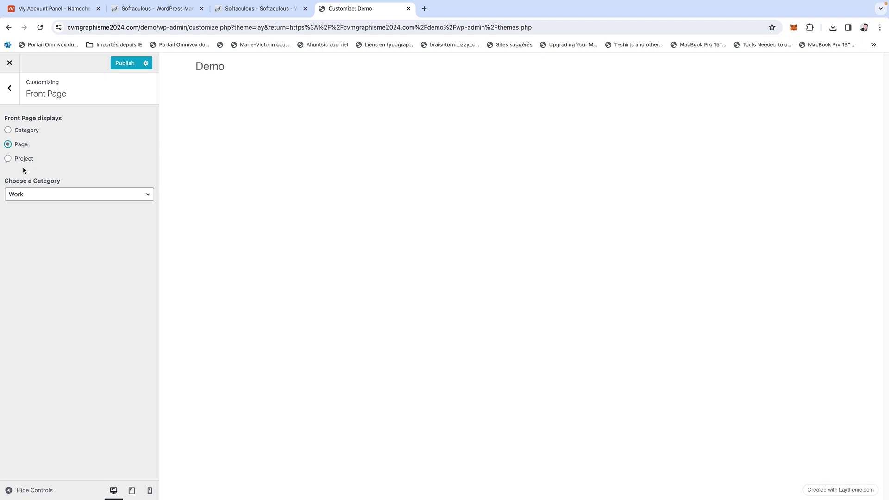
{"action": "left_click", "coordinate": [40, 194]}
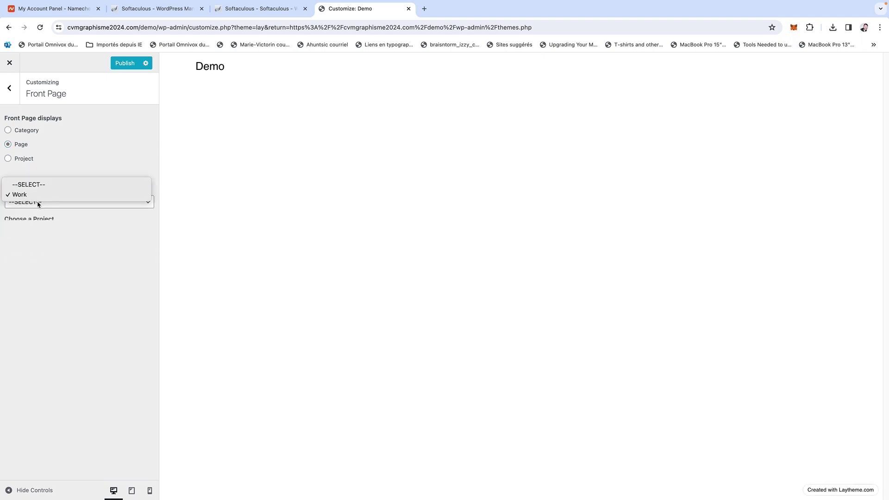
{"action": "left_click", "coordinate": [38, 196]}
{"action": "left_click", "coordinate": [39, 198]}
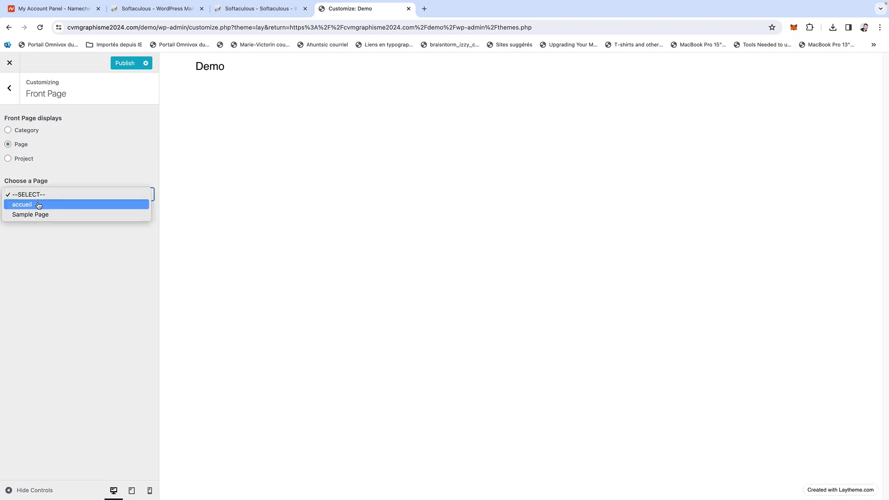
{"action": "left_click", "coordinate": [39, 205]}
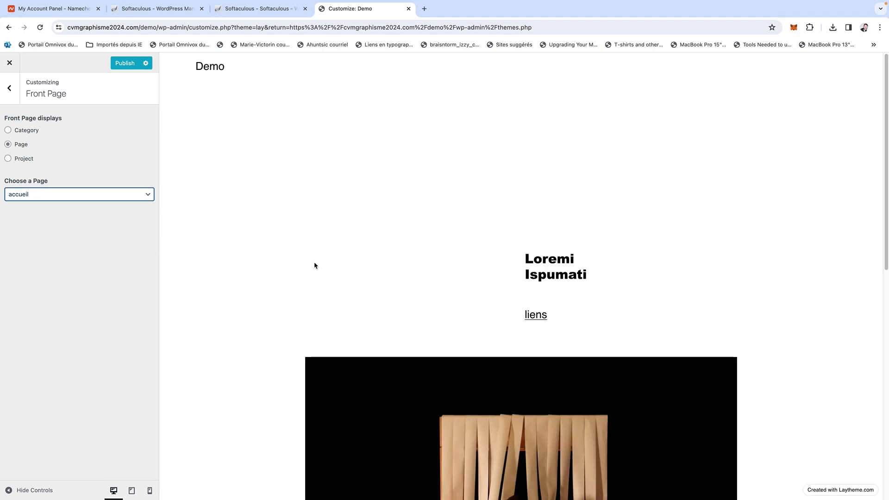
{"action": "scroll", "coordinate": [314, 265], "scroll_direction": "down", "scroll_amount": 5}
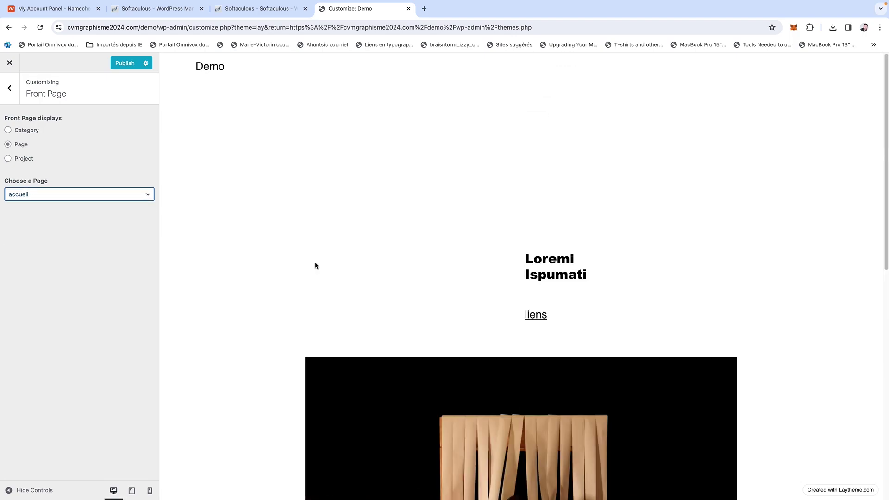
{"action": "scroll", "coordinate": [314, 265], "scroll_direction": "down", "scroll_amount": 8}
{"action": "scroll", "coordinate": [314, 265], "scroll_direction": "up", "scroll_amount": 8}
{"action": "scroll", "coordinate": [541, 238], "scroll_direction": "down", "scroll_amount": 3}
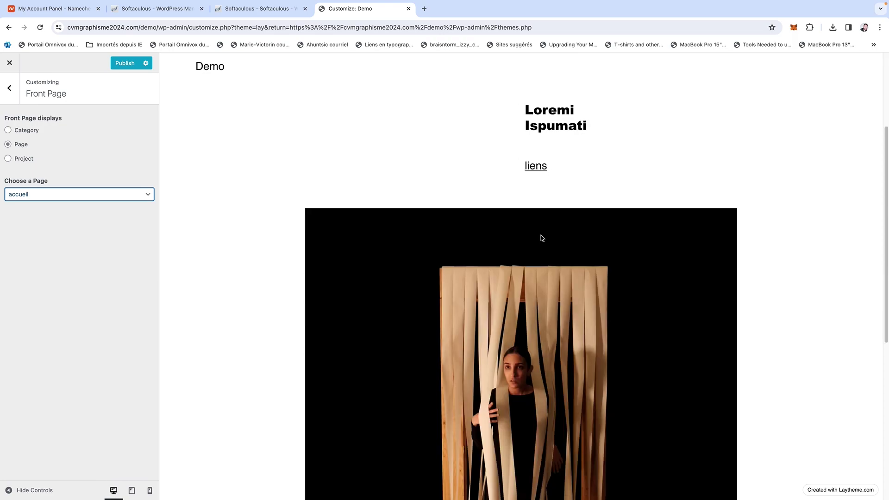
{"action": "scroll", "coordinate": [542, 238], "scroll_direction": "down", "scroll_amount": 8}
{"action": "scroll", "coordinate": [541, 238], "scroll_direction": "up", "scroll_amount": 9}
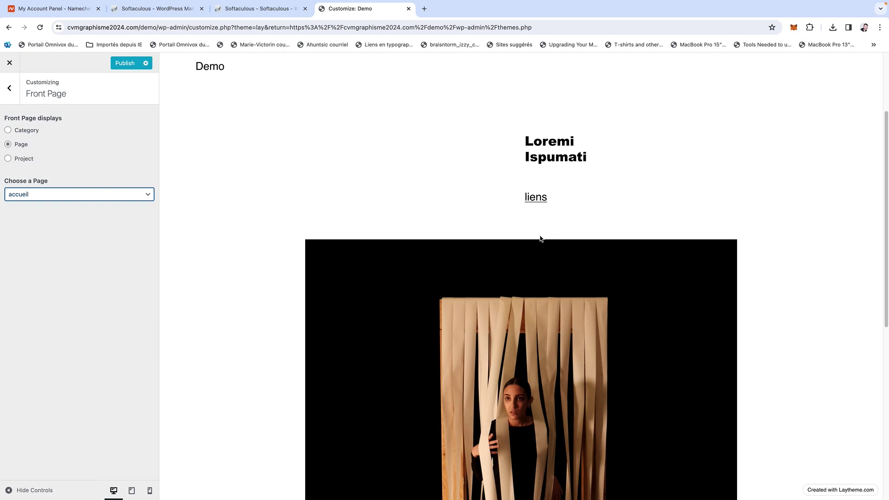
Review the Favicon settings and keep the Primary Menu arranged horizontally.
{"action": "left_click", "coordinate": [14, 95]}
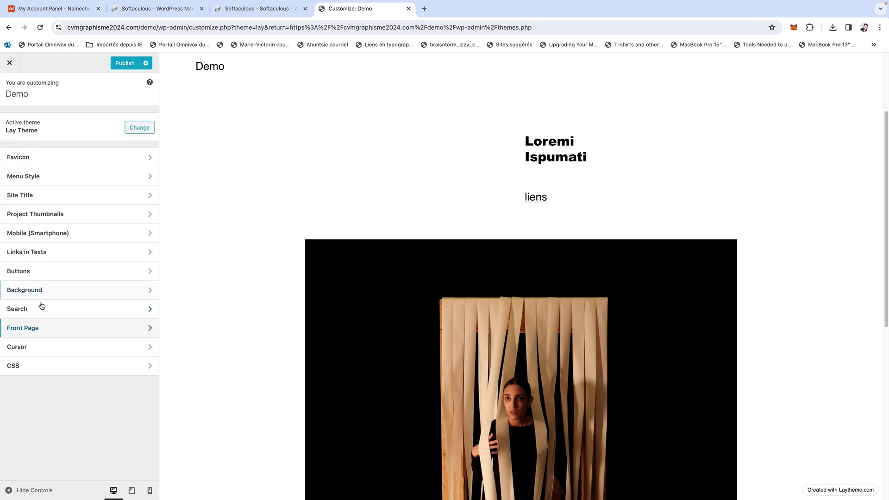
{"action": "left_click", "coordinate": [63, 158]}
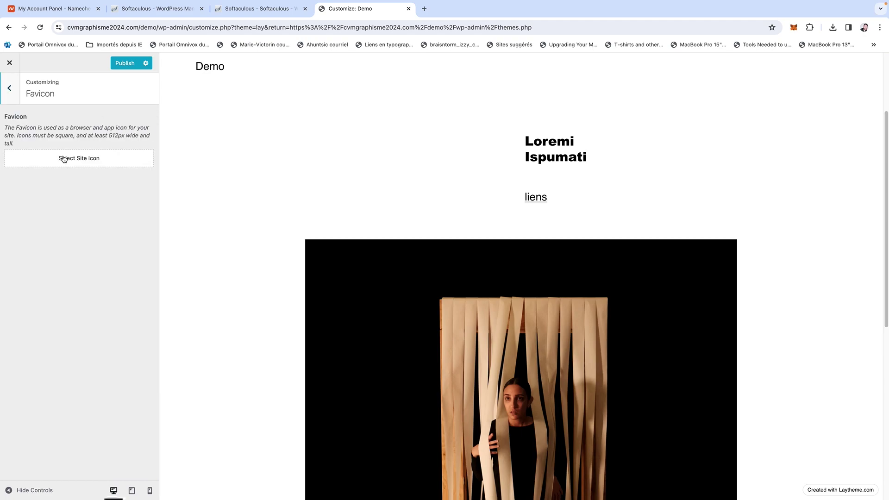
{"action": "left_click", "coordinate": [11, 101]}
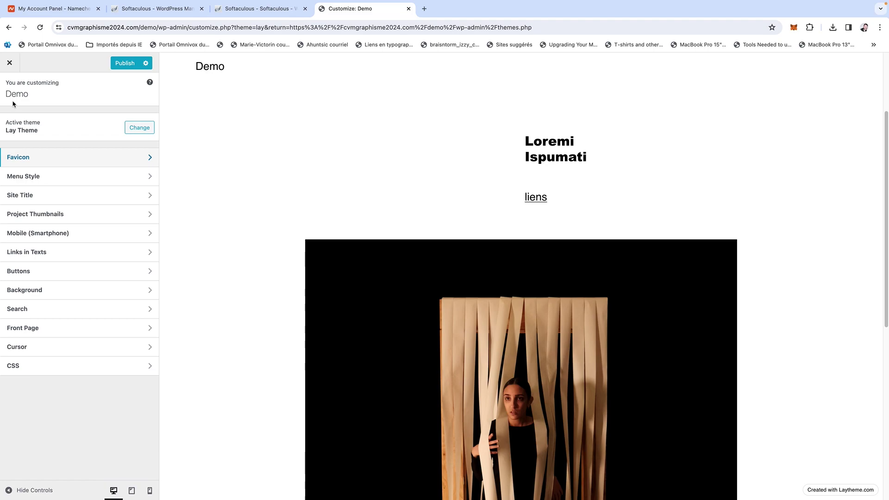
{"action": "left_click", "coordinate": [37, 175]}
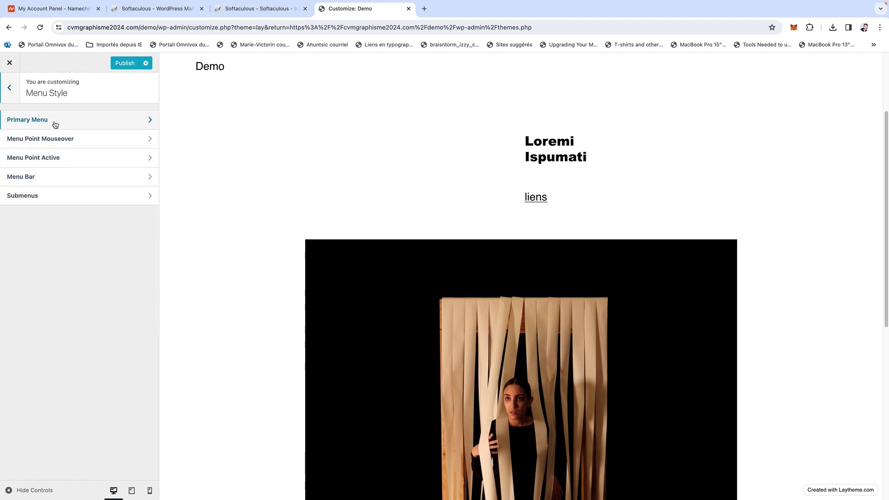
{"action": "left_click", "coordinate": [54, 121]}
{"action": "left_click", "coordinate": [58, 152]}
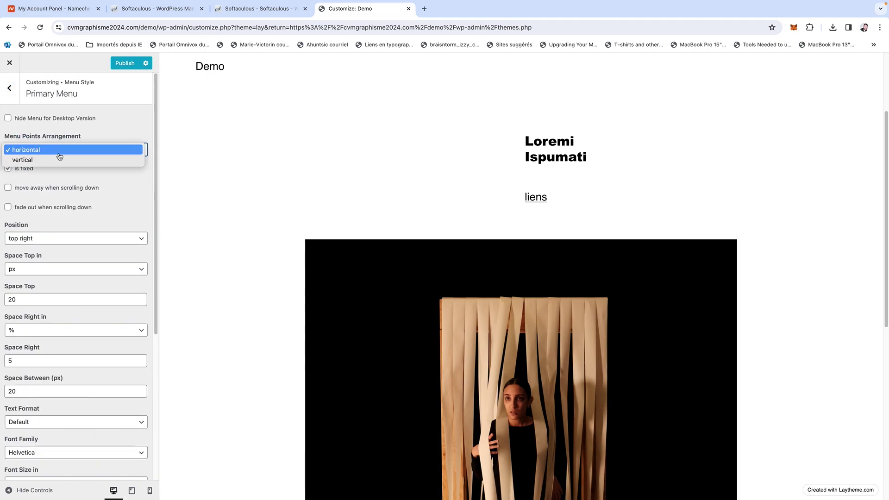
{"action": "left_click", "coordinate": [59, 134]}
{"action": "left_click", "coordinate": [9, 88]}
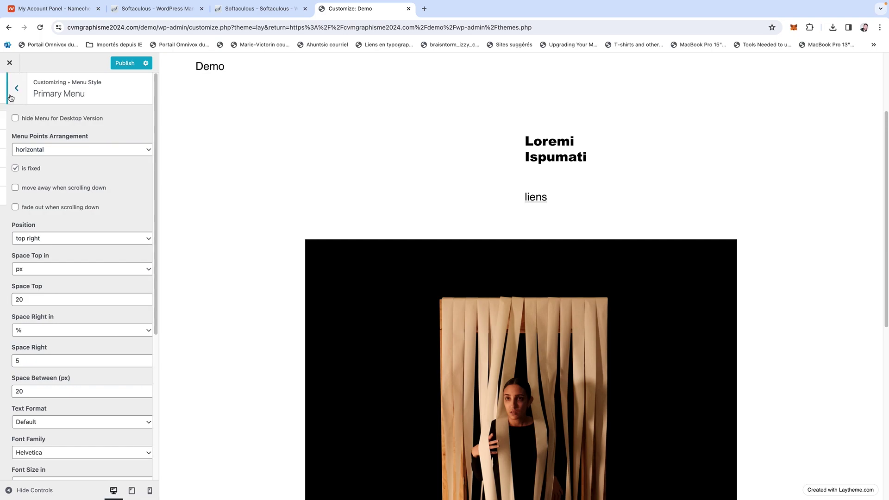
Check Menu Point Mouseover and test the Menu Bar hide option, leaving it off.
{"action": "left_click", "coordinate": [39, 139]}
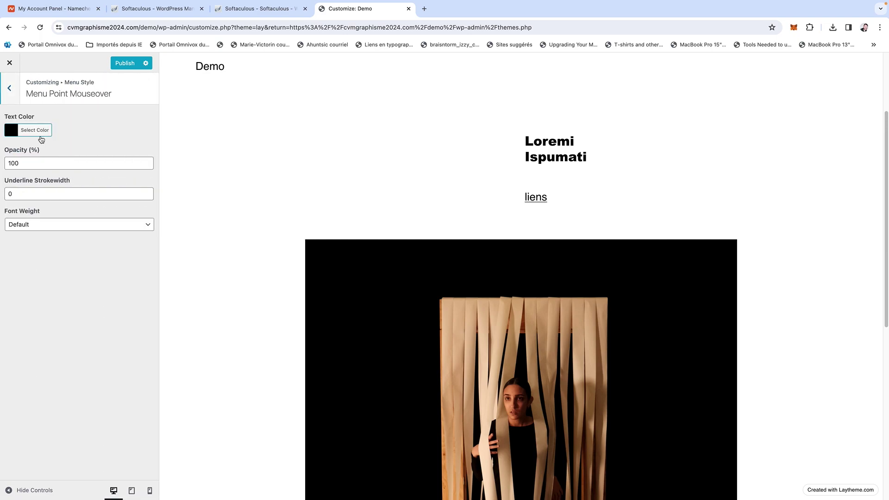
{"action": "left_click", "coordinate": [9, 89]}
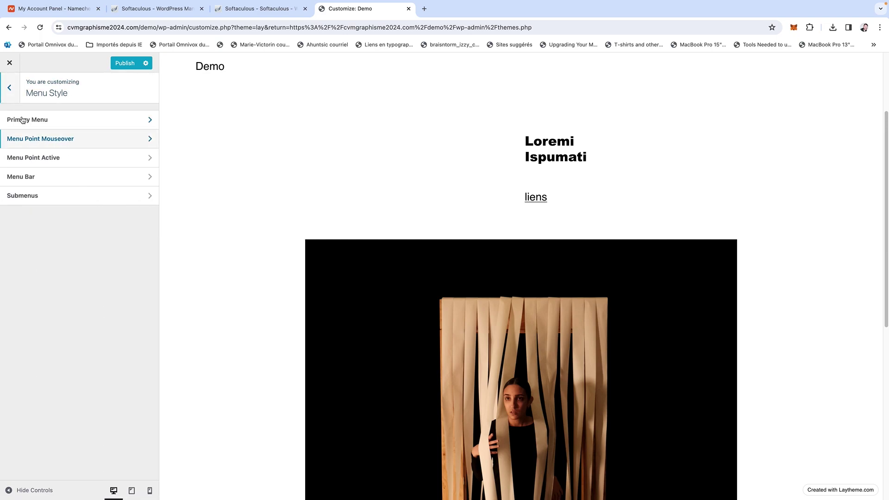
{"action": "left_click", "coordinate": [29, 173]}
{"action": "left_click", "coordinate": [8, 144]}
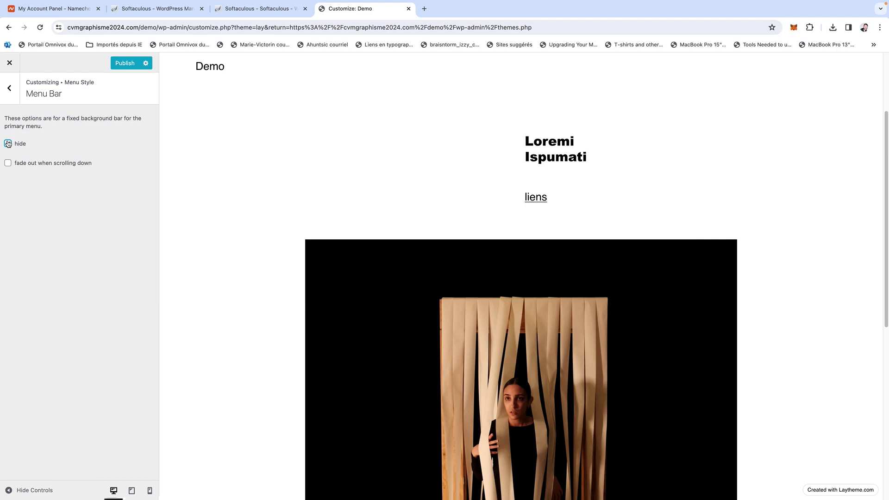
{"action": "left_click", "coordinate": [8, 144]}
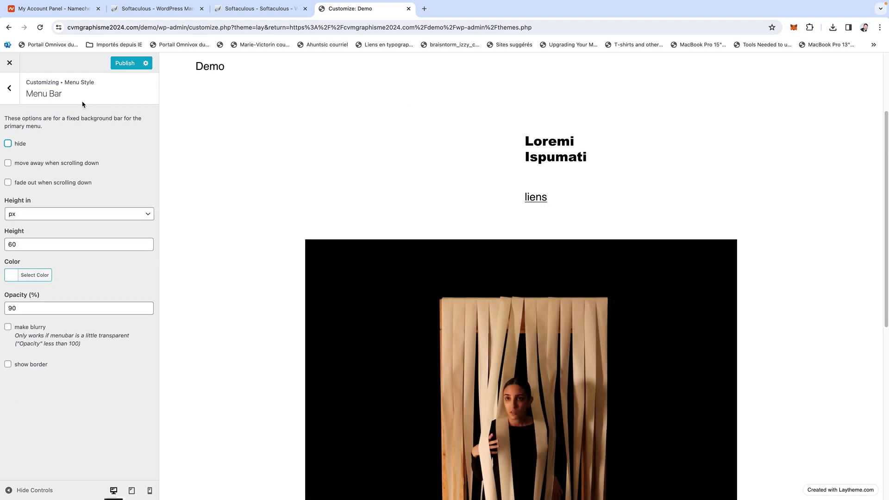
{"action": "left_click", "coordinate": [17, 89]}
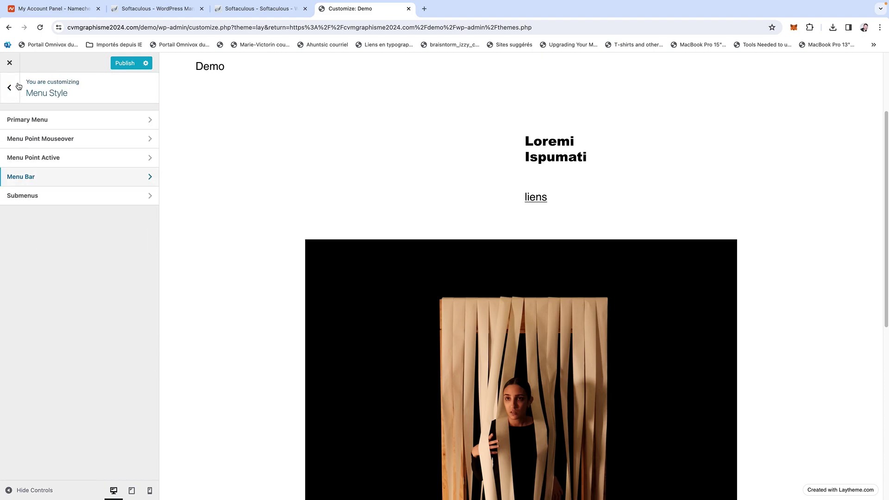
{"action": "left_click", "coordinate": [11, 85]}
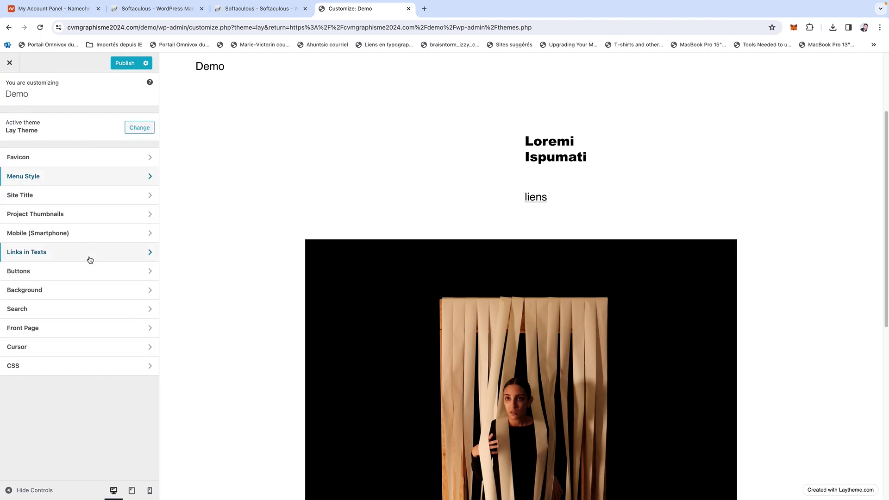
Set the site background colour to #7f7f7f, publish, and close the Customizer.
{"action": "left_click", "coordinate": [116, 288]}
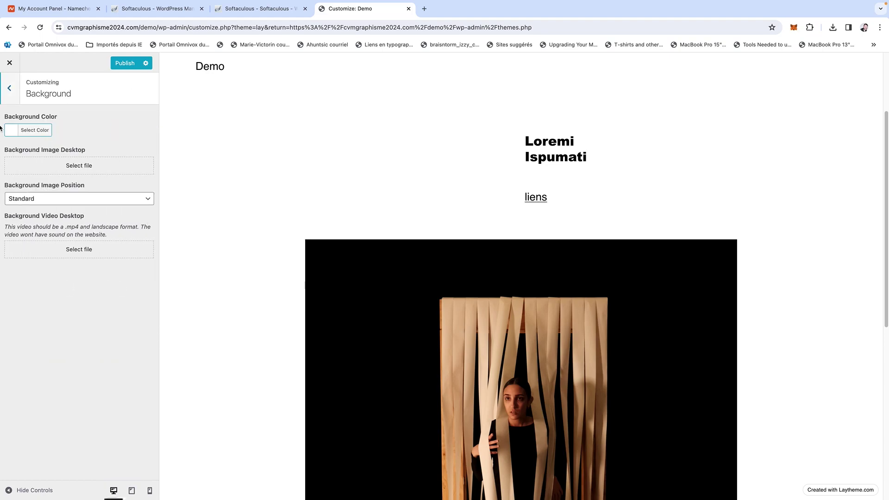
{"action": "left_click", "coordinate": [9, 129]}
{"action": "left_click", "coordinate": [42, 170]}
{"action": "left_click", "coordinate": [51, 187]}
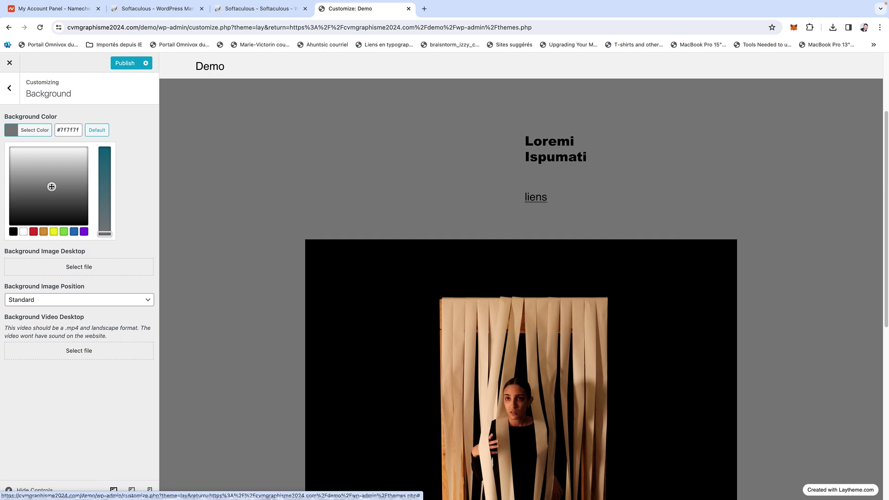
{"action": "left_click", "coordinate": [8, 86]}
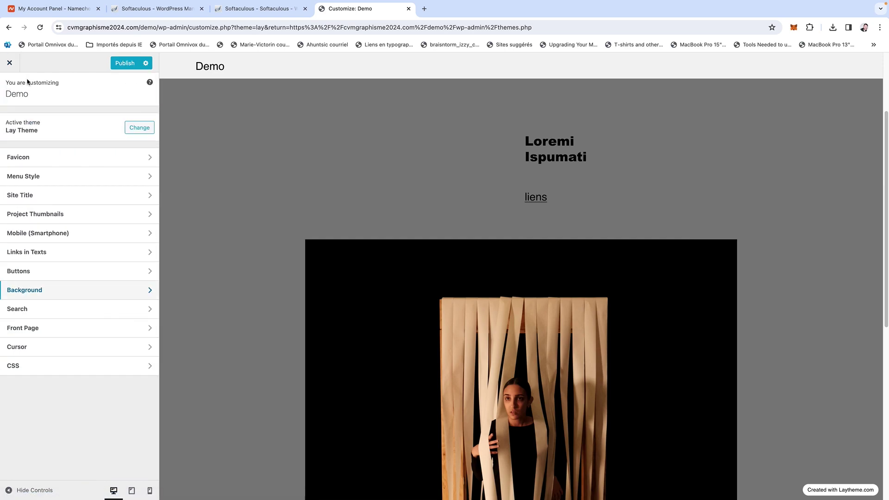
{"action": "left_click", "coordinate": [120, 68]}
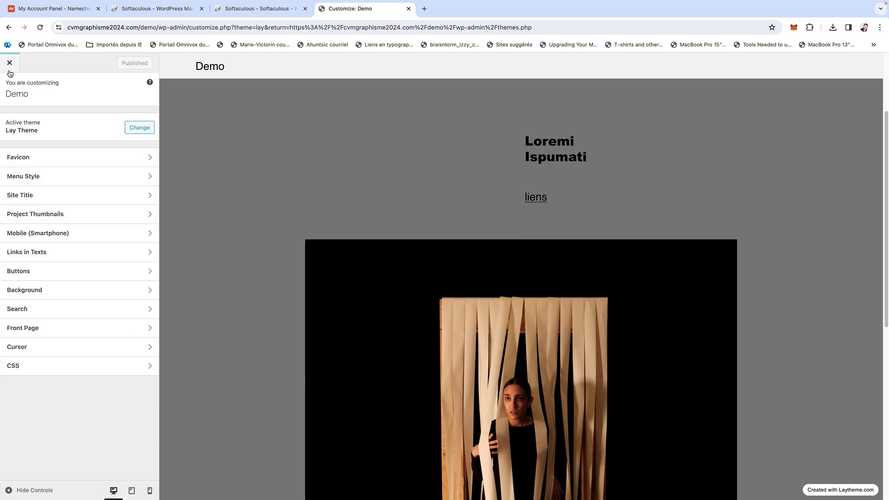
{"action": "left_click", "coordinate": [10, 64]}
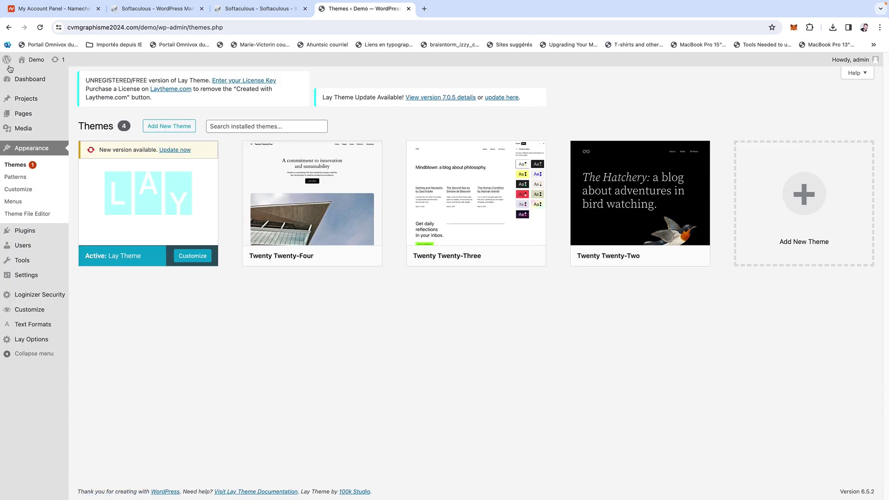
Search the plugin directory for 'cont' and install Contact Form 7.
{"action": "mouse_move", "coordinate": [10, 69]}
{"action": "mouse_move", "coordinate": [43, 233]}
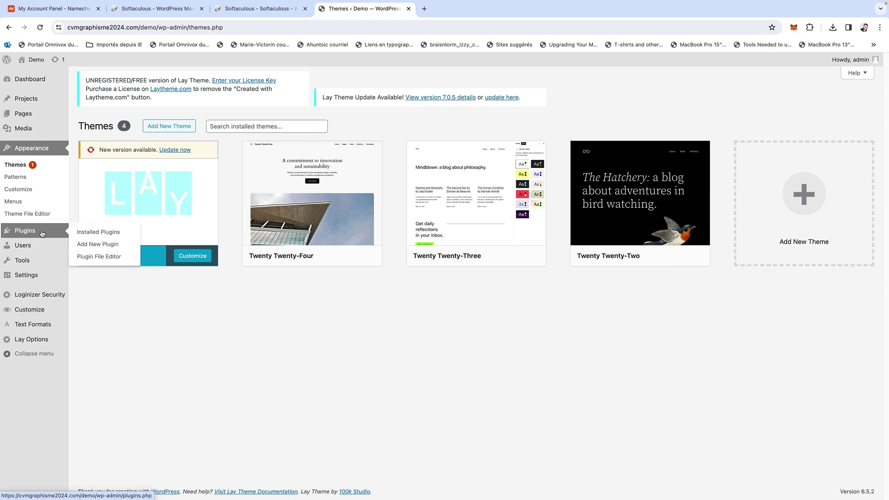
{"action": "left_click", "coordinate": [92, 244]}
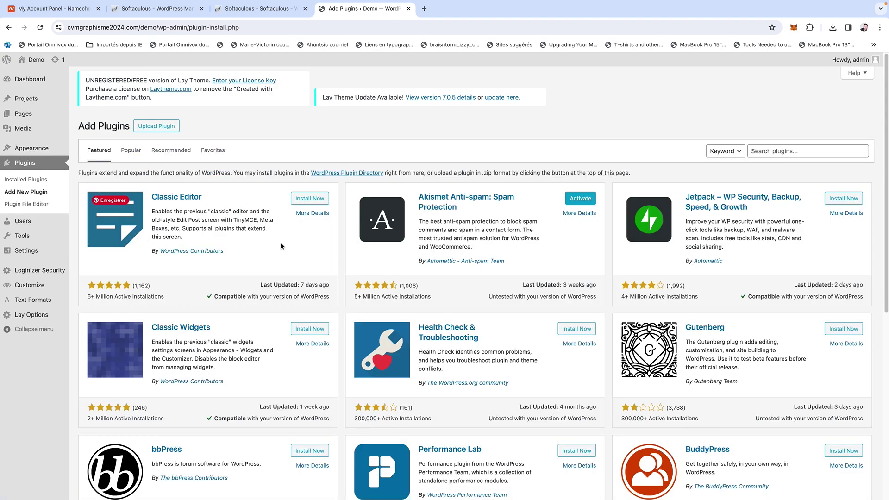
{"action": "scroll", "coordinate": [440, 293], "scroll_direction": "down", "scroll_amount": 10}
{"action": "scroll", "coordinate": [440, 293], "scroll_direction": "up", "scroll_amount": 10}
{"action": "left_click", "coordinate": [811, 152]}
{"action": "type", "text": "contact"}
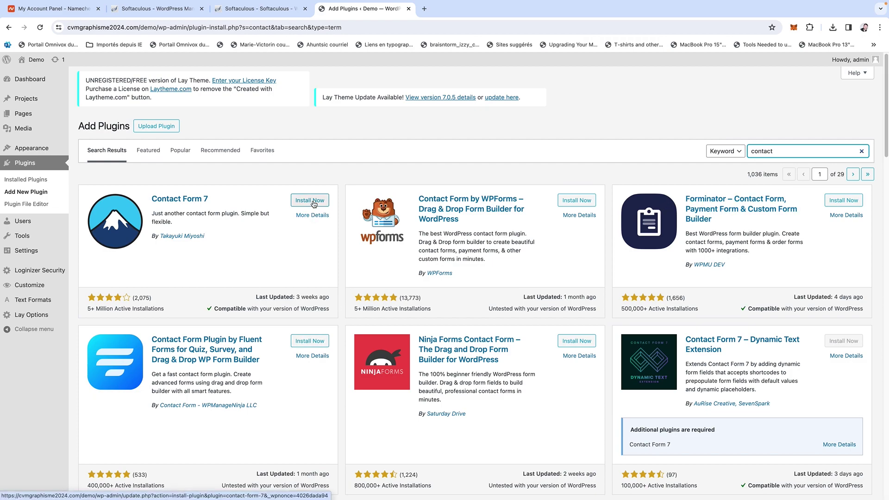
{"action": "left_click", "coordinate": [314, 202]}
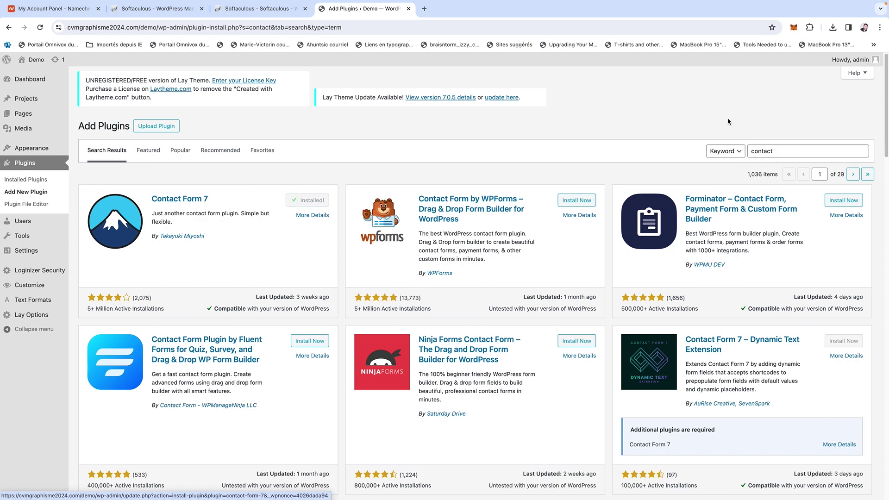
Try another search term, then clear the plugin search field.
{"action": "left_click_drag", "start_coordinate": [783, 151], "coordinate": [739, 152]}
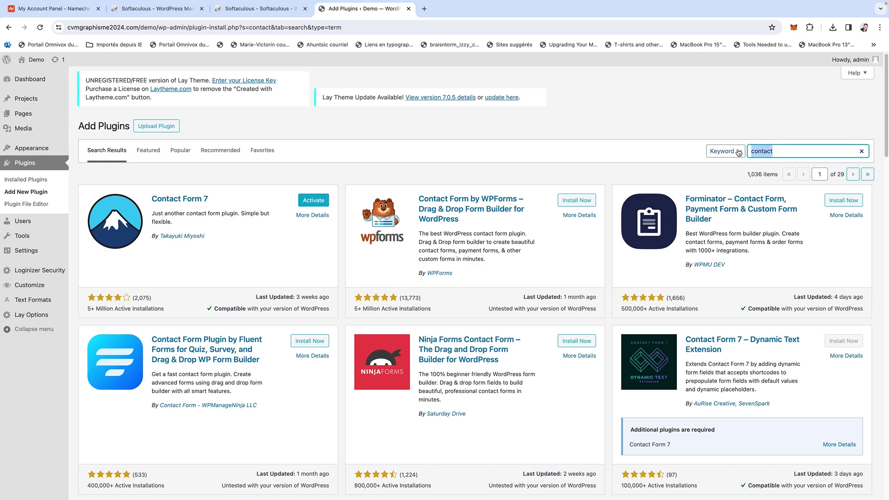
{"action": "type", "text": "rolover"}
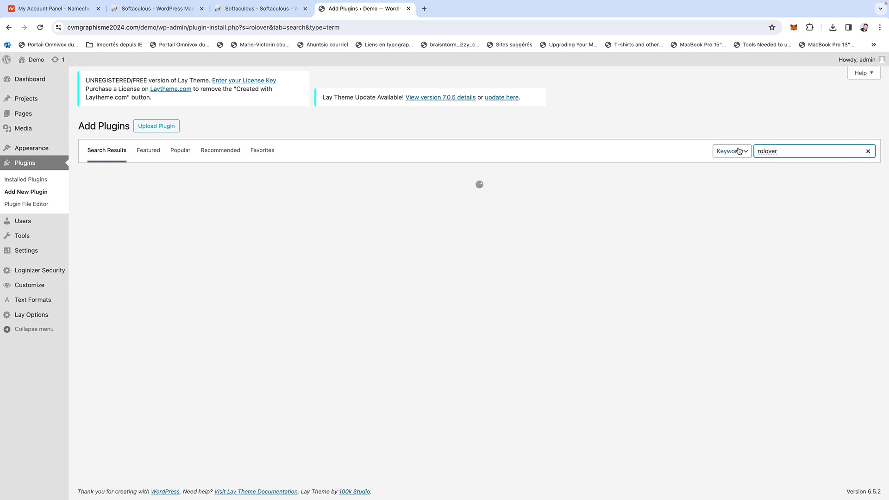
{"action": "key", "text": "BackSpace"}
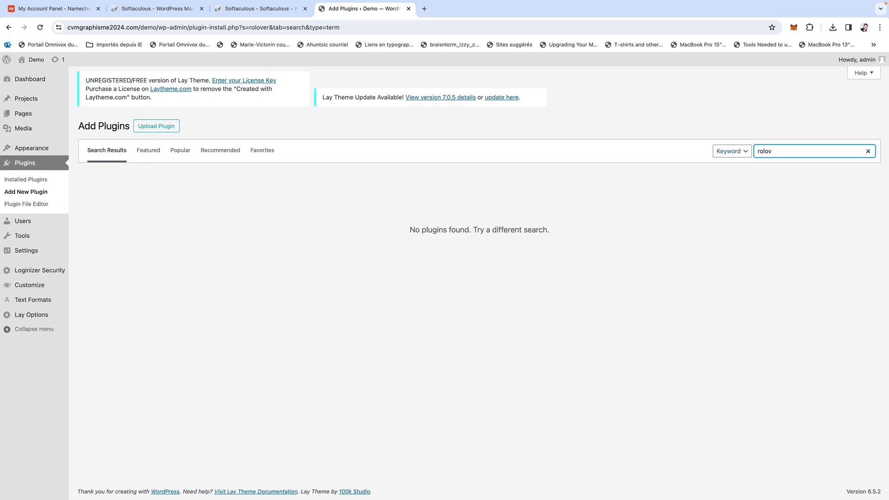
{"action": "type", "text": "v"}
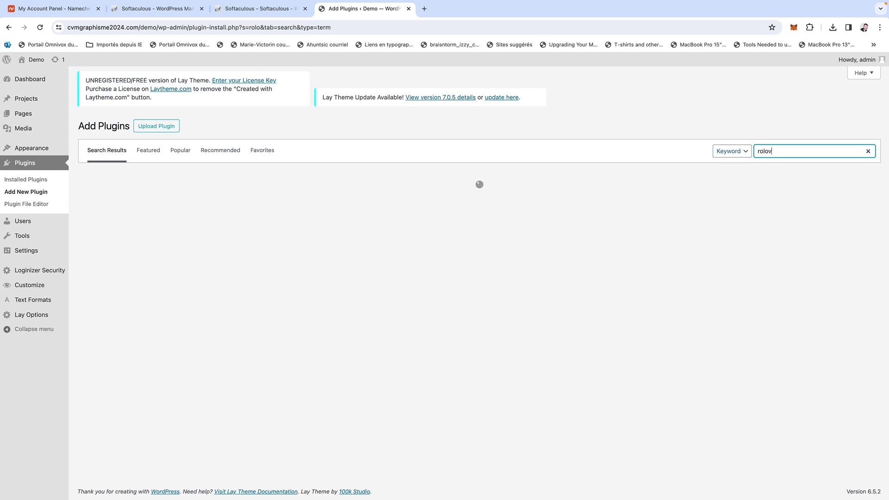
{"action": "key", "text": "BackSpace"}
{"action": "key", "text": "BackSpace"}
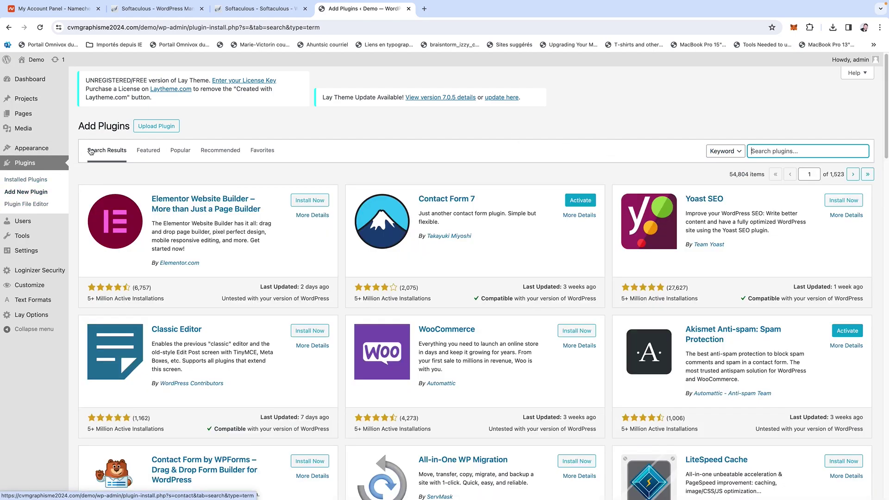
Select laytheme-carousel.zip from the evenementiel2 folder as the plugin to upload.
{"action": "left_click", "coordinate": [156, 126]}
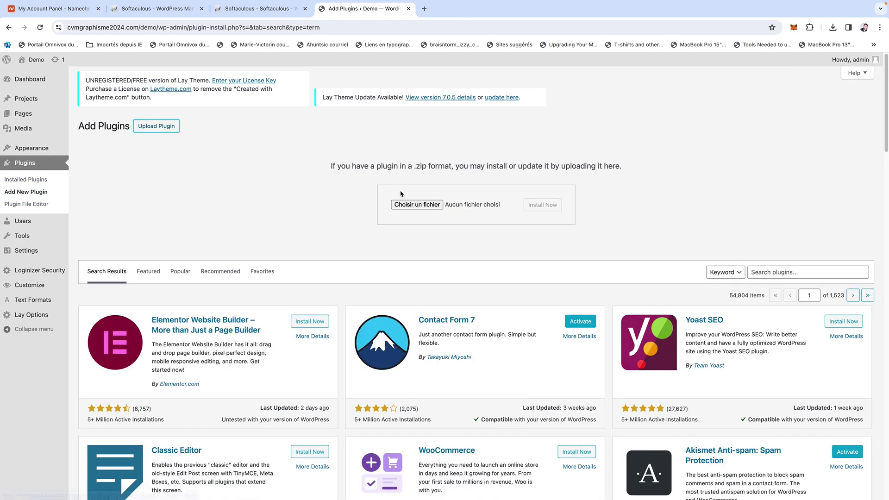
{"action": "left_click", "coordinate": [410, 205]}
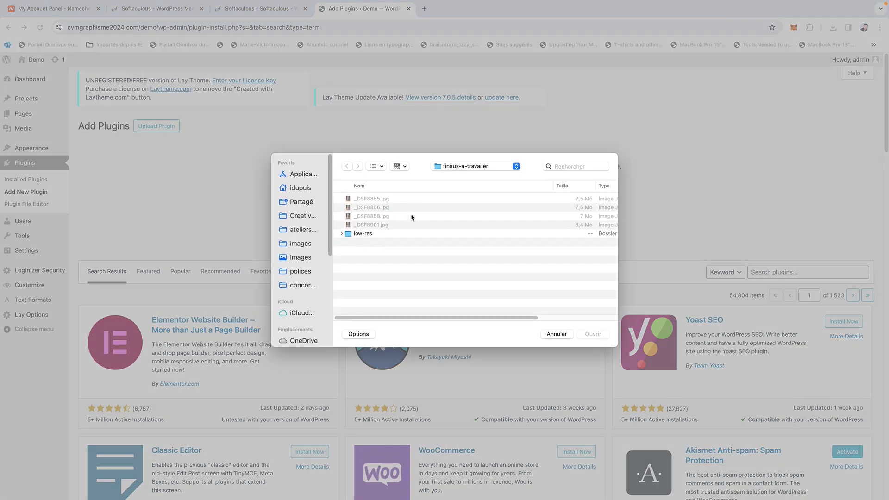
{"action": "left_click", "coordinate": [306, 189]}
{"action": "scroll", "coordinate": [381, 253], "scroll_direction": "down", "scroll_amount": 5}
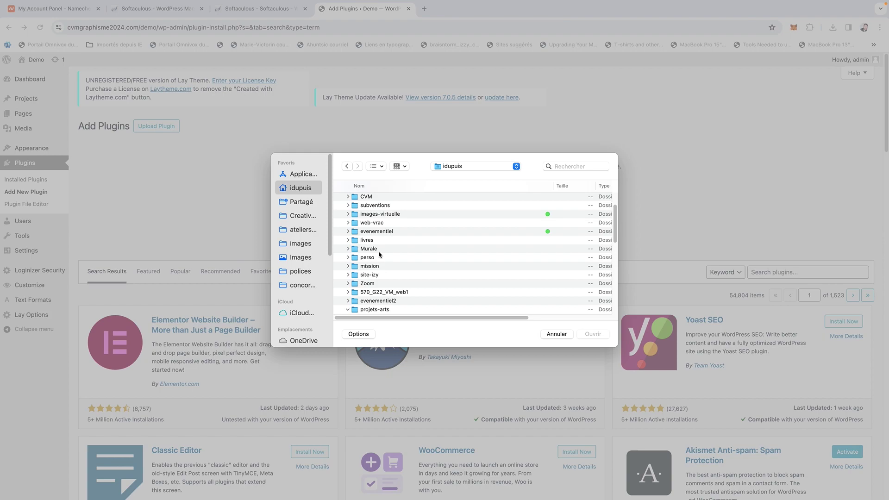
{"action": "left_click", "coordinate": [348, 290]}
{"action": "scroll", "coordinate": [398, 282], "scroll_direction": "down", "scroll_amount": 3}
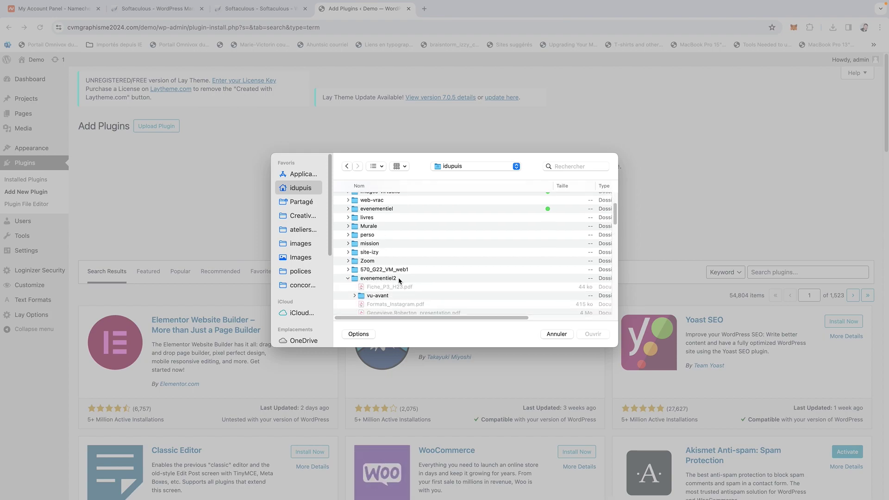
{"action": "scroll", "coordinate": [399, 280], "scroll_direction": "down", "scroll_amount": 10}
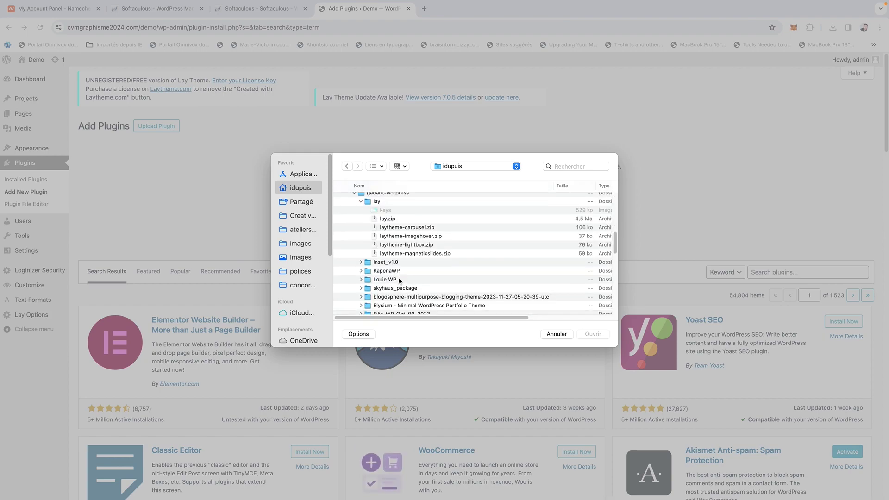
{"action": "scroll", "coordinate": [400, 281], "scroll_direction": "up", "scroll_amount": 3}
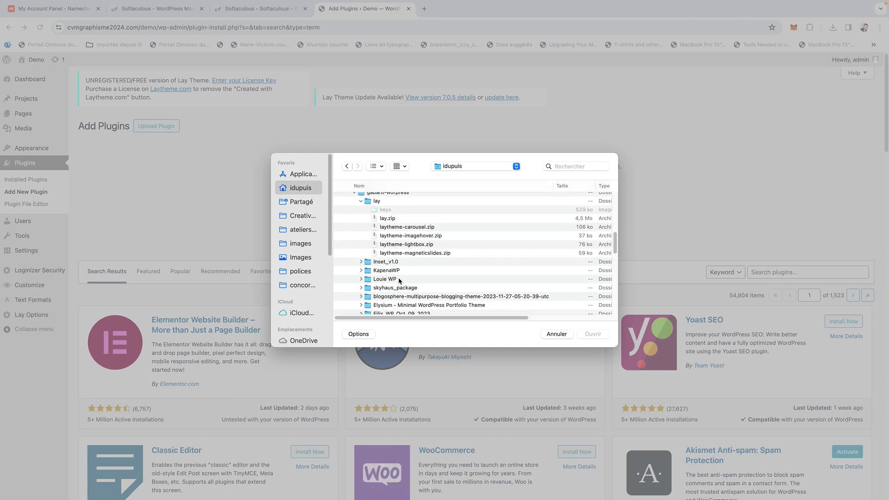
{"action": "left_click", "coordinate": [406, 226]}
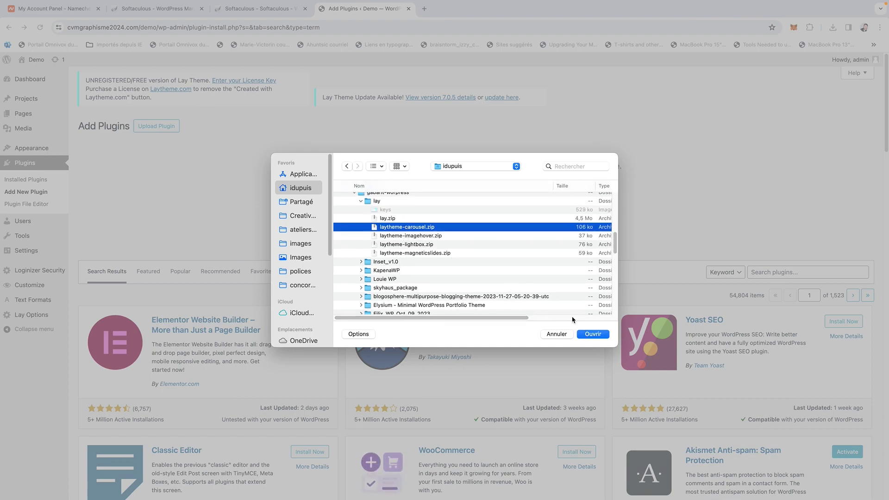
{"action": "left_click", "coordinate": [592, 335]}
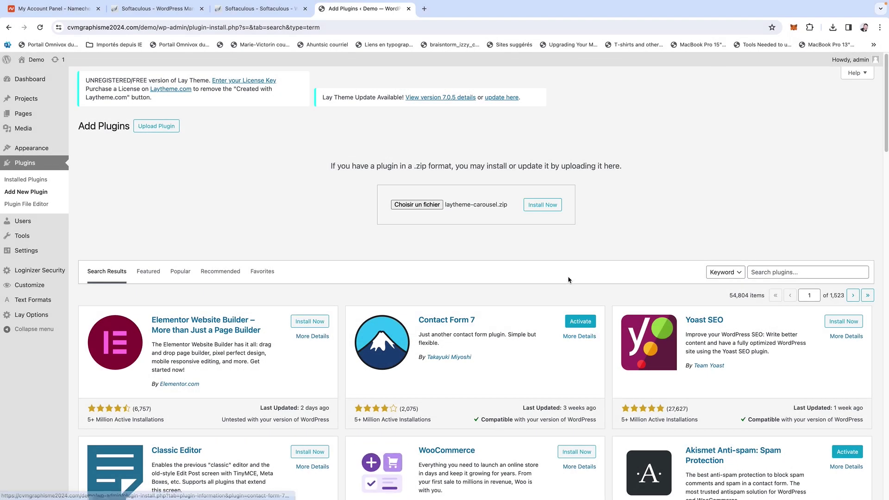
Install and activate the uploaded Lay Theme Carousel plugin.
{"action": "left_click", "coordinate": [536, 209]}
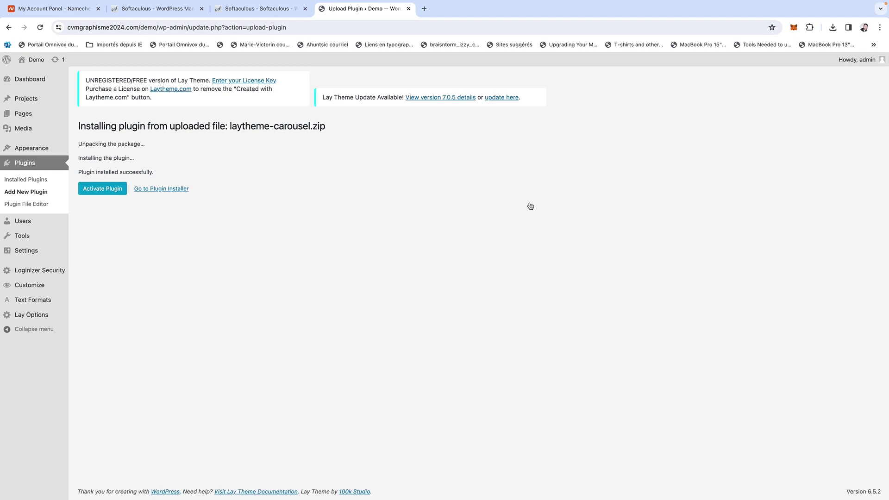
{"action": "left_click", "coordinate": [102, 191]}
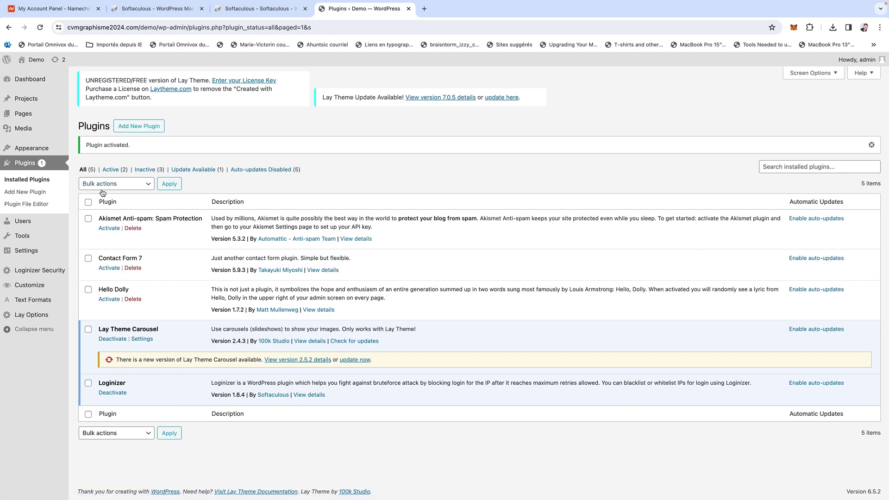
{"action": "mouse_move", "coordinate": [48, 116]}
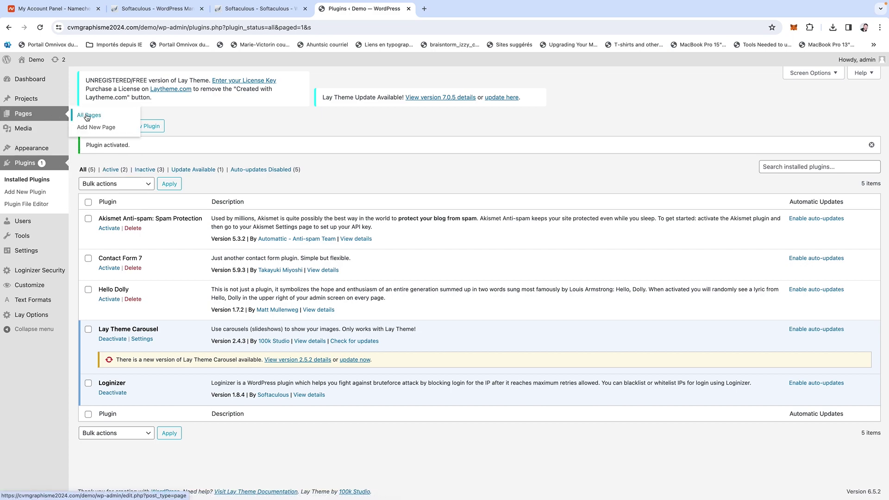
{"action": "left_click", "coordinate": [88, 115]}
Edit the accueil page, shift the Loremi Ispumati text, and add an empty row below row 1.
{"action": "left_click", "coordinate": [104, 203]}
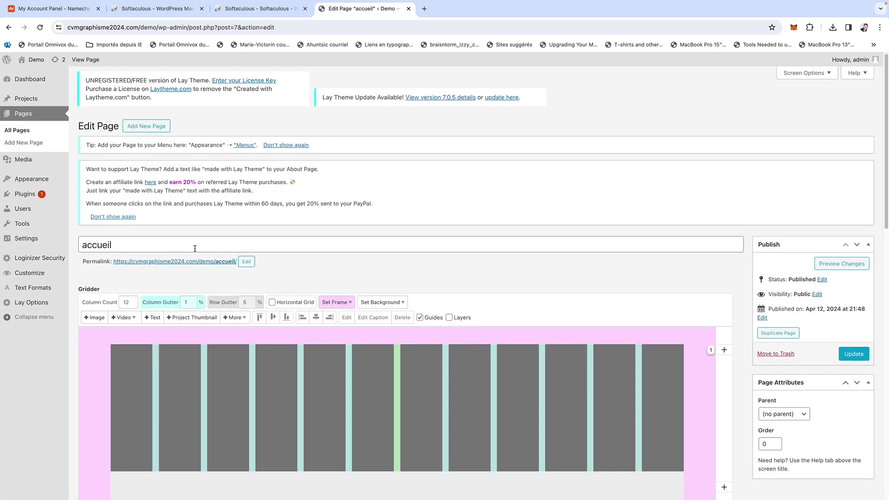
{"action": "scroll", "coordinate": [424, 303], "scroll_direction": "down", "scroll_amount": 4}
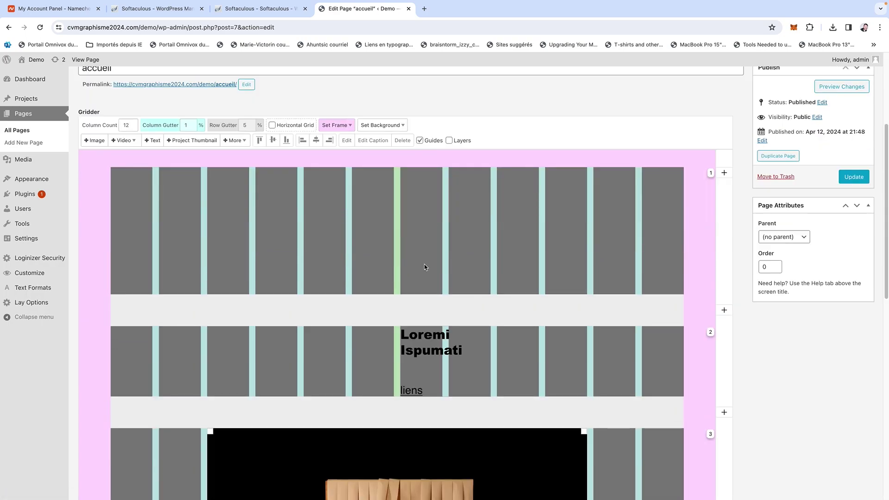
{"action": "left_click_drag", "start_coordinate": [457, 339], "coordinate": [434, 340]}
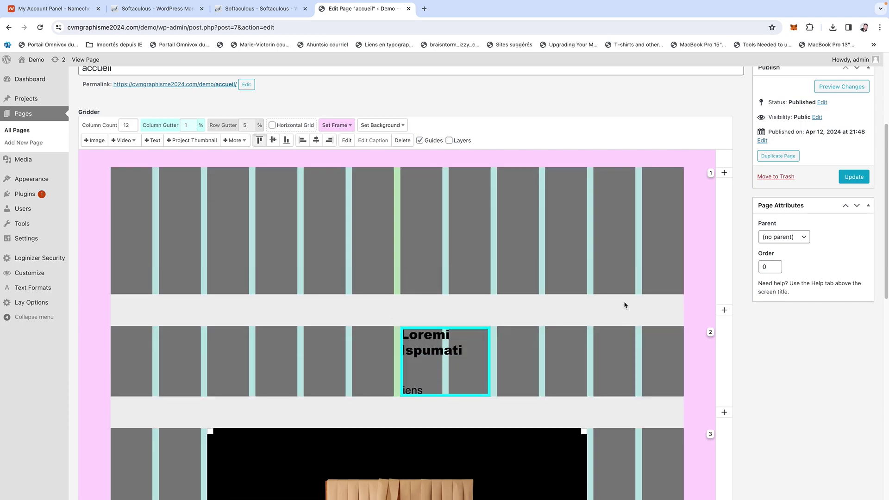
{"action": "left_click", "coordinate": [722, 175]}
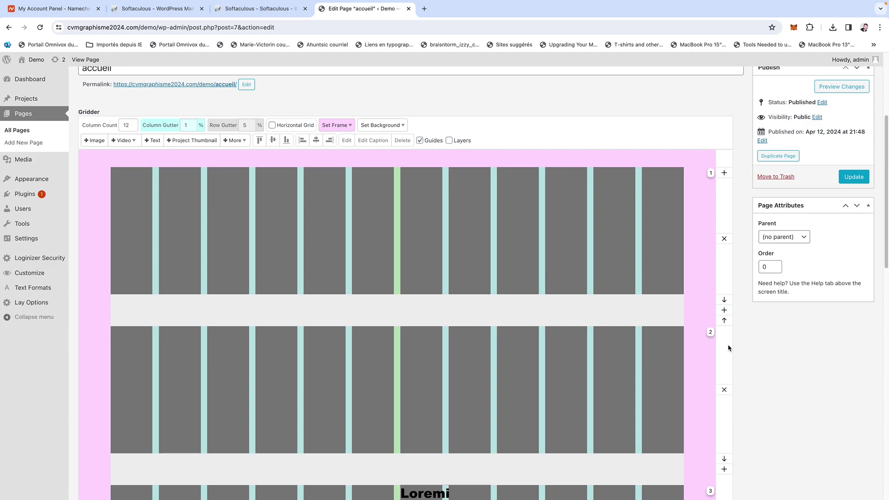
Move the text row up and delete the empty rows above the photo and at the top.
{"action": "scroll", "coordinate": [535, 489], "scroll_direction": "down", "scroll_amount": 10}
{"action": "scroll", "coordinate": [666, 312], "scroll_direction": "up", "scroll_amount": 4}
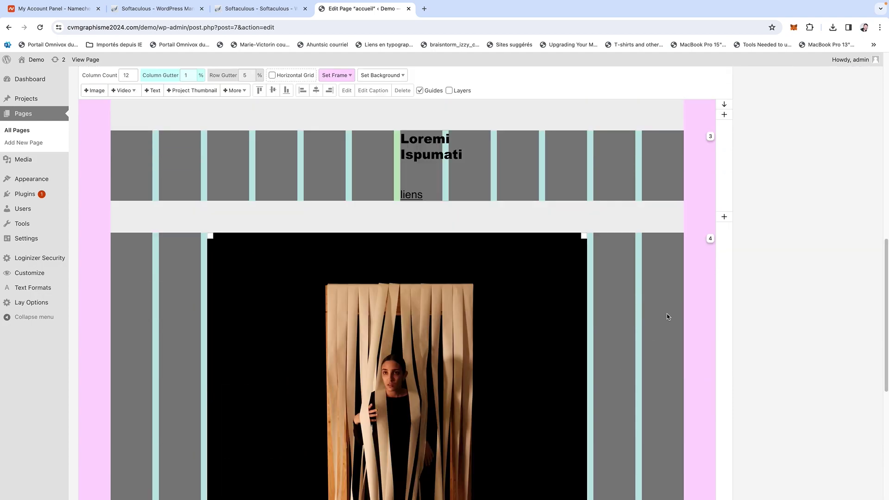
{"action": "scroll", "coordinate": [668, 315], "scroll_direction": "up", "scroll_amount": 2}
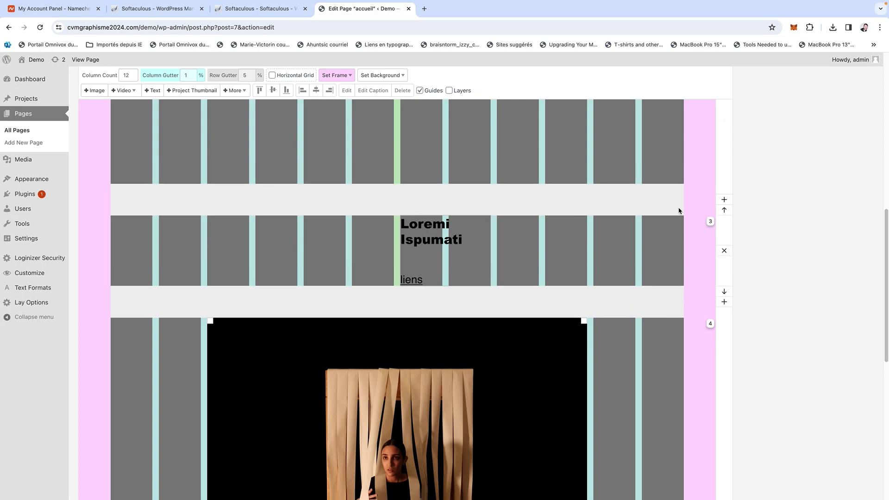
{"action": "scroll", "coordinate": [679, 211], "scroll_direction": "up", "scroll_amount": 3}
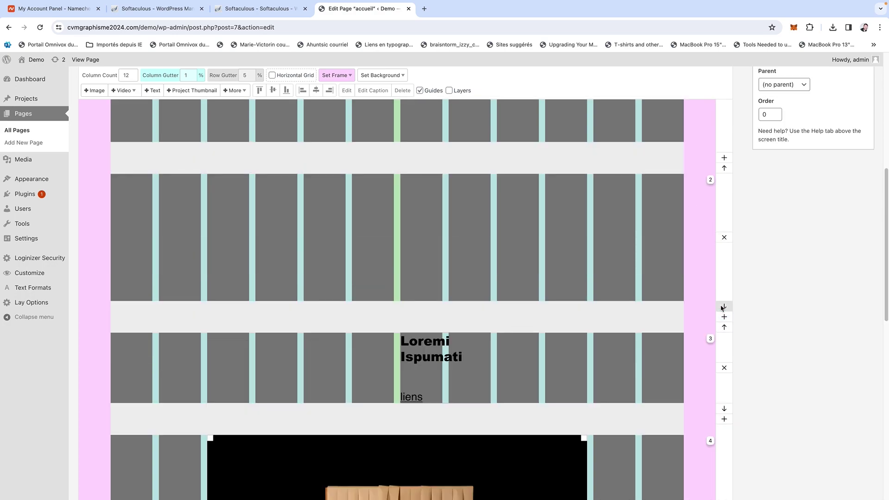
{"action": "left_click", "coordinate": [724, 327]}
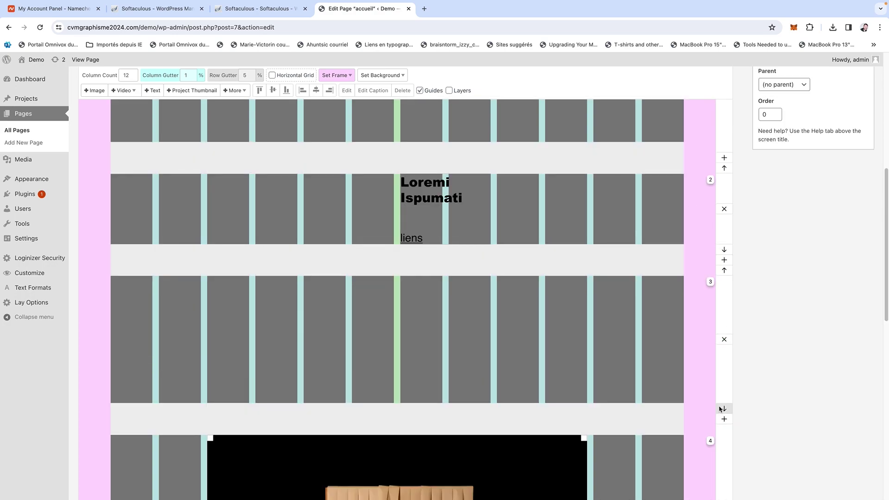
{"action": "left_click", "coordinate": [725, 341]}
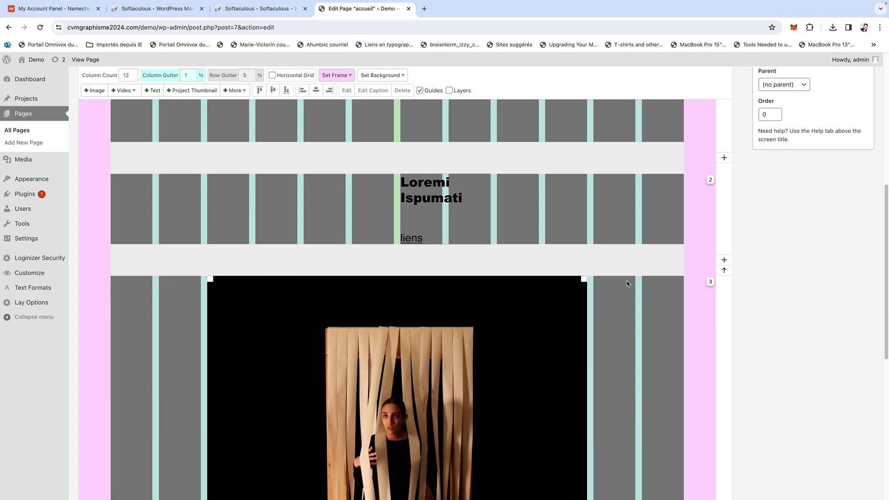
{"action": "scroll", "coordinate": [648, 219], "scroll_direction": "up", "scroll_amount": 6}
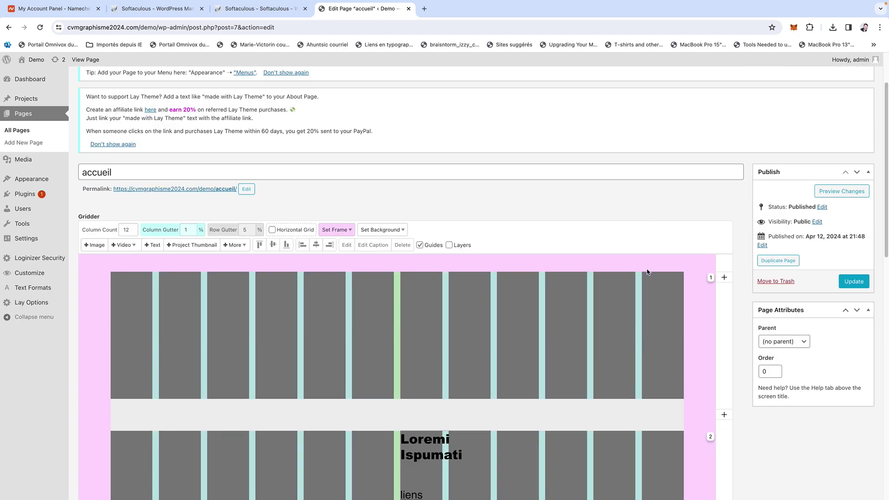
{"action": "scroll", "coordinate": [647, 271], "scroll_direction": "down", "scroll_amount": 2}
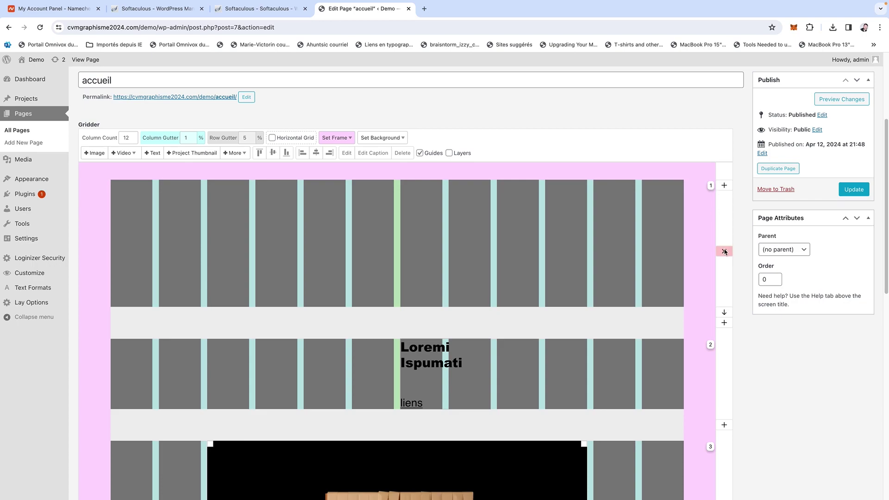
{"action": "left_click", "coordinate": [724, 251]}
{"action": "left_click", "coordinate": [407, 211]}
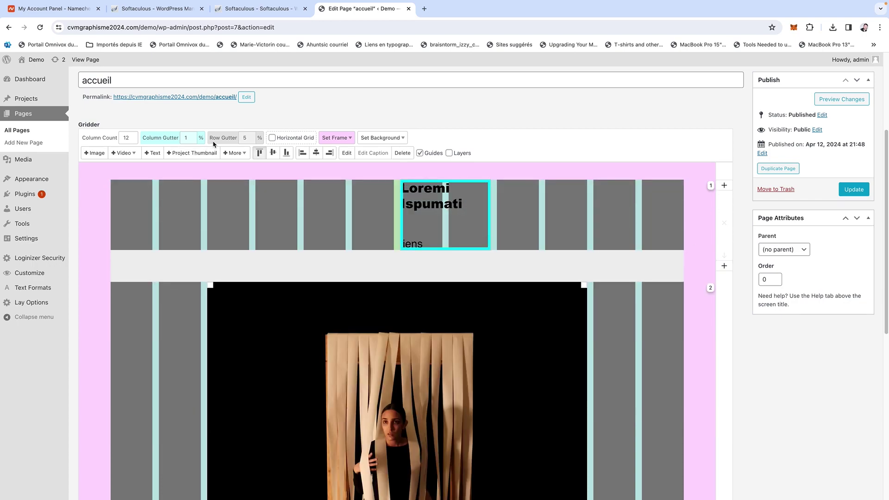
{"action": "scroll", "coordinate": [215, 143], "scroll_direction": "up", "scroll_amount": 2}
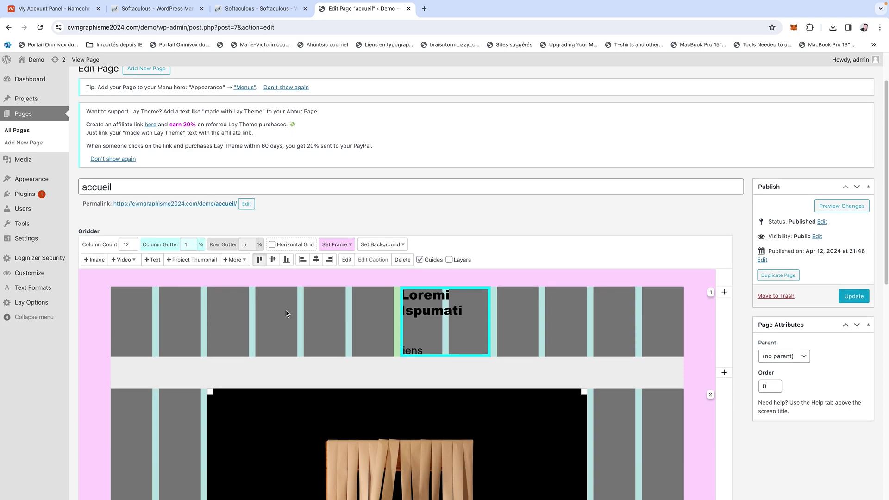
Create a Lay Theme carousel element containing the DSF8855.jpg photo.
{"action": "left_click", "coordinate": [239, 260]}
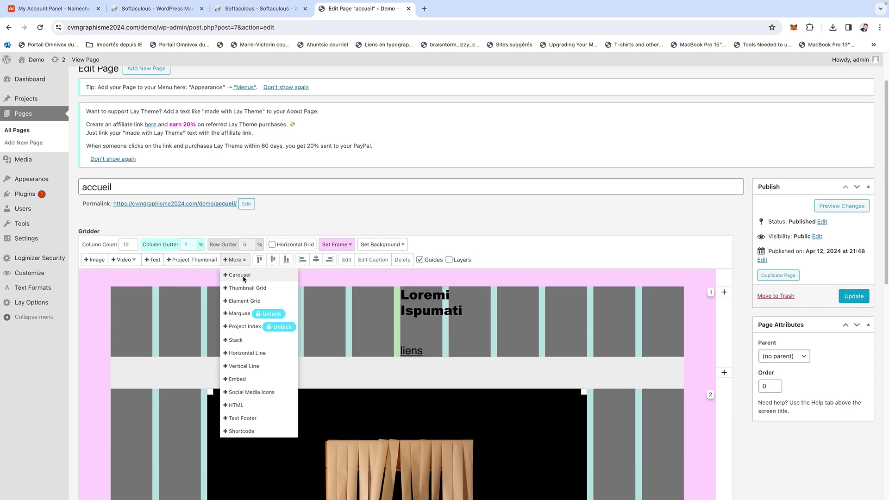
{"action": "left_click", "coordinate": [244, 276]}
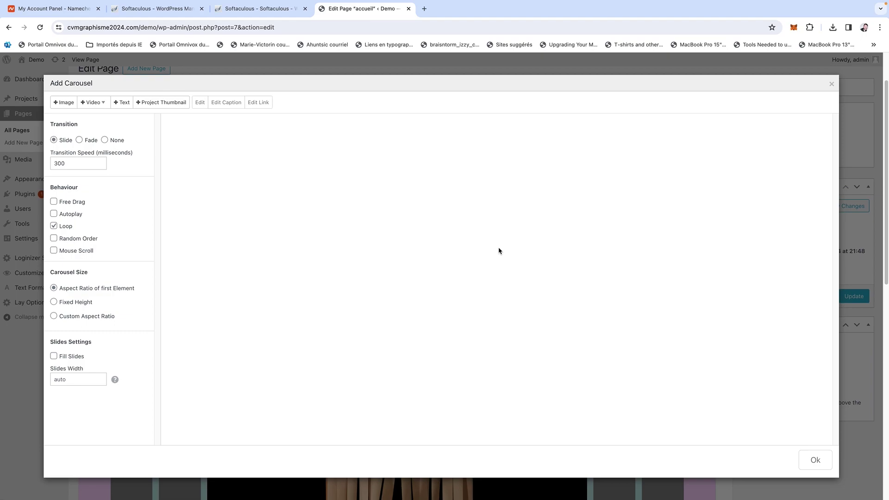
{"action": "left_click", "coordinate": [65, 103]}
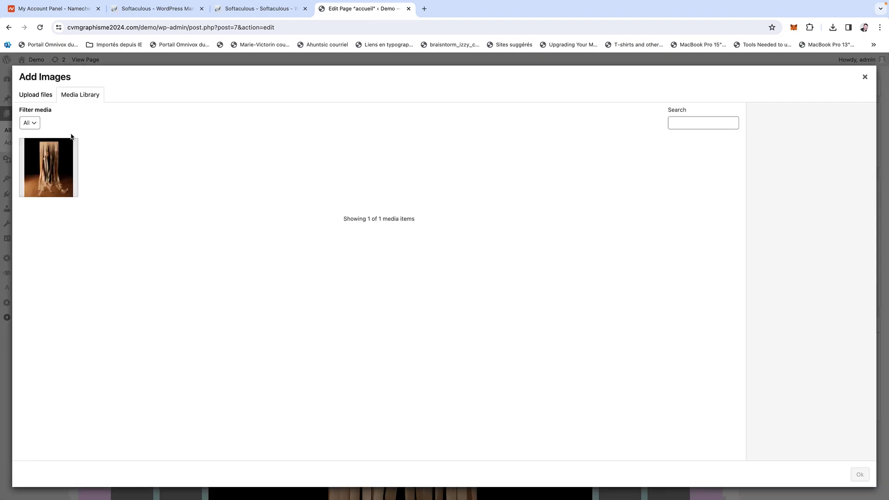
{"action": "left_click", "coordinate": [57, 186]}
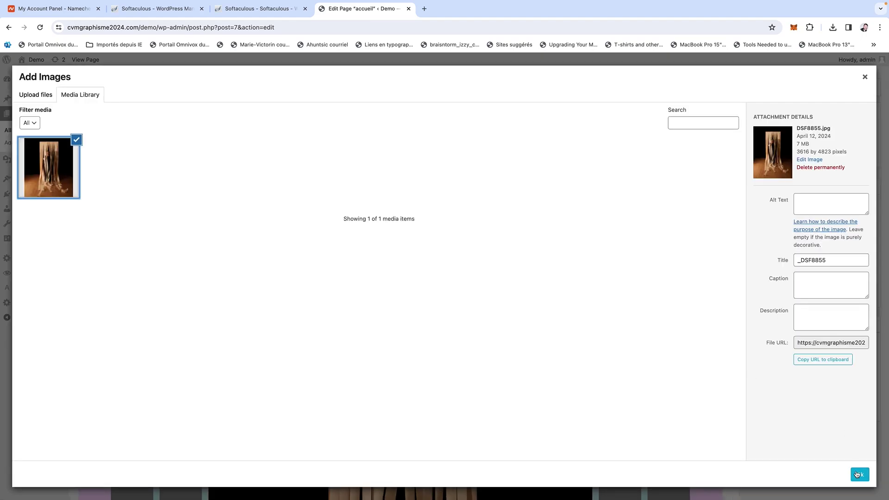
{"action": "left_click", "coordinate": [857, 474]}
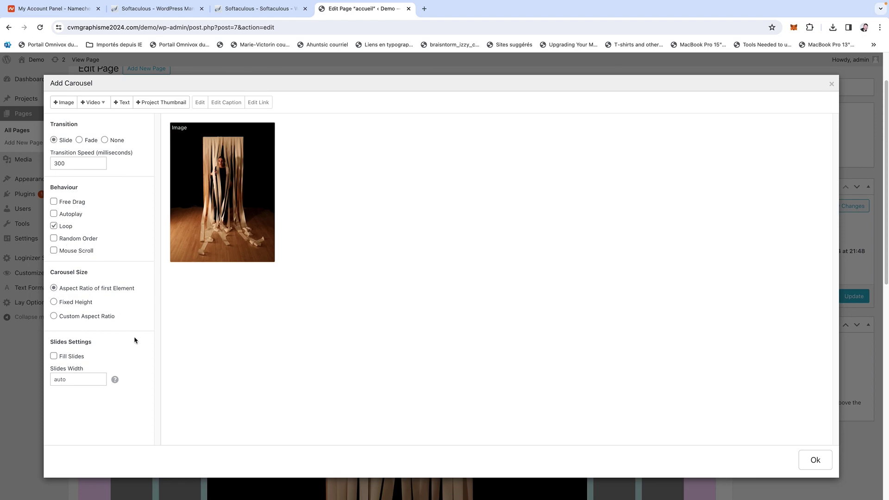
{"action": "left_click", "coordinate": [814, 460]}
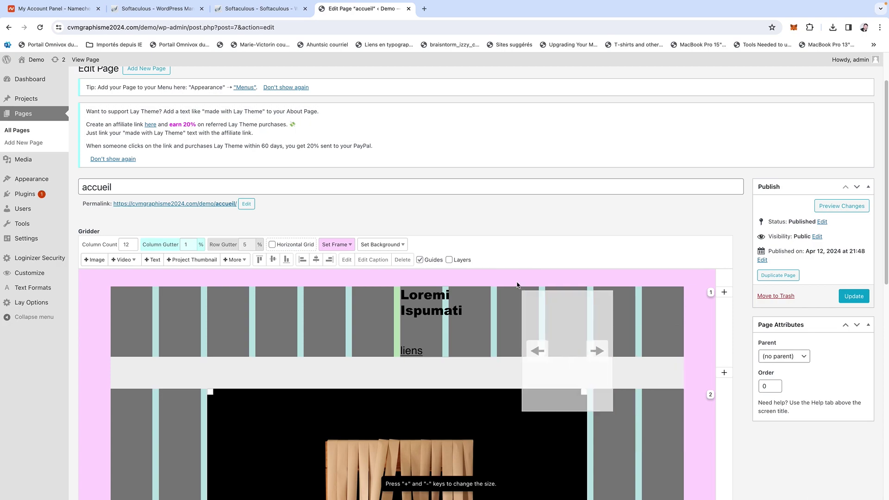
Place the carousel in the right-hand column beside the large photo and update the page.
{"action": "scroll", "coordinate": [506, 294], "scroll_direction": "down", "scroll_amount": 5}
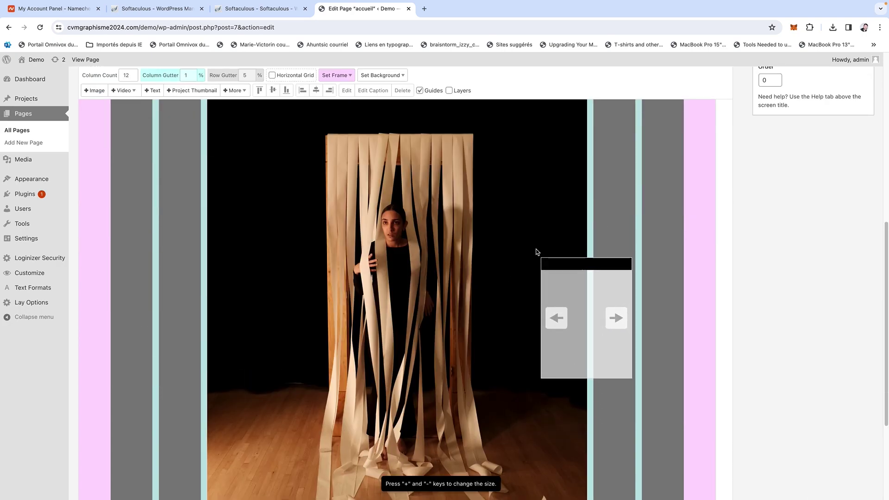
{"action": "left_click", "coordinate": [641, 287]}
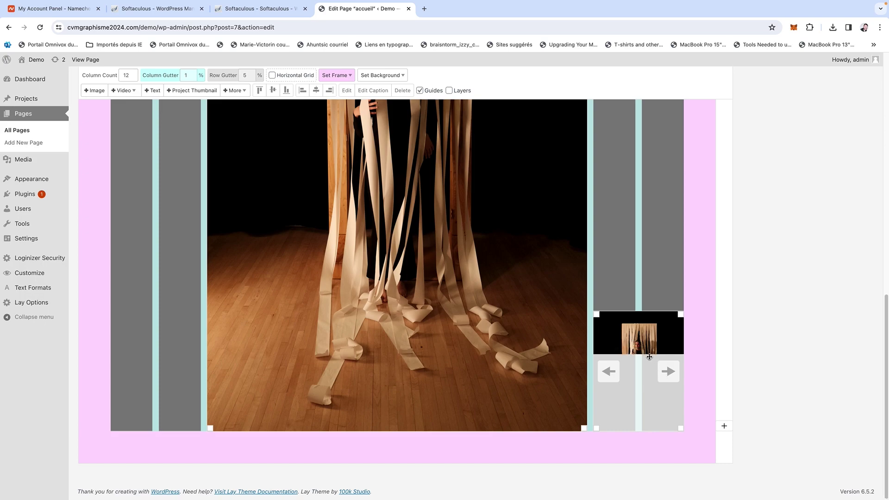
{"action": "scroll", "coordinate": [633, 367], "scroll_direction": "up", "scroll_amount": 3}
{"action": "scroll", "coordinate": [633, 367], "scroll_direction": "up", "scroll_amount": 7}
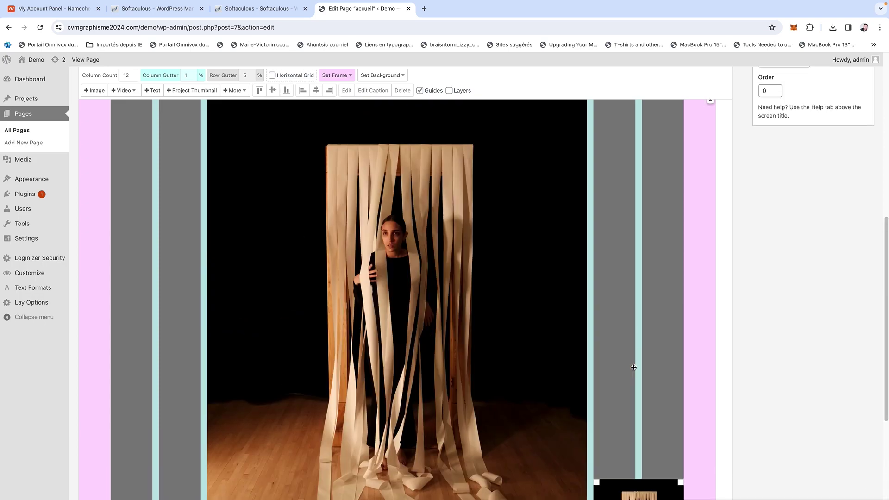
{"action": "scroll", "coordinate": [633, 367], "scroll_direction": "up", "scroll_amount": 1}
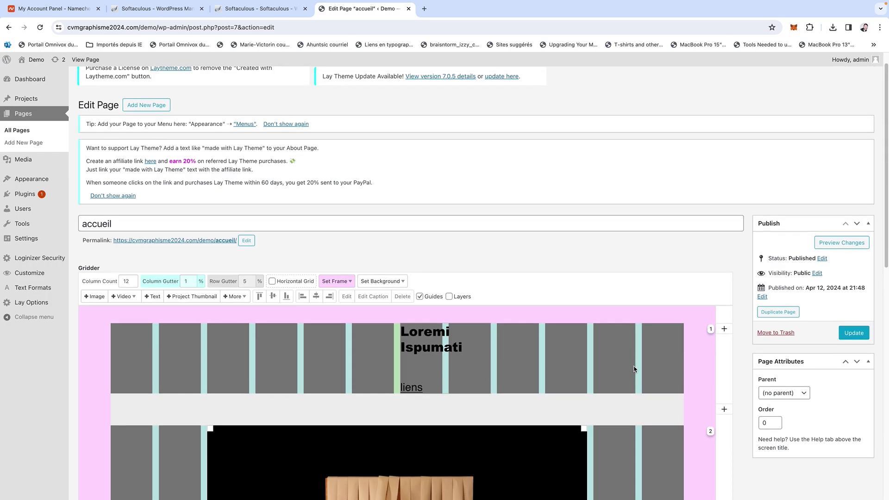
{"action": "left_click", "coordinate": [845, 337]}
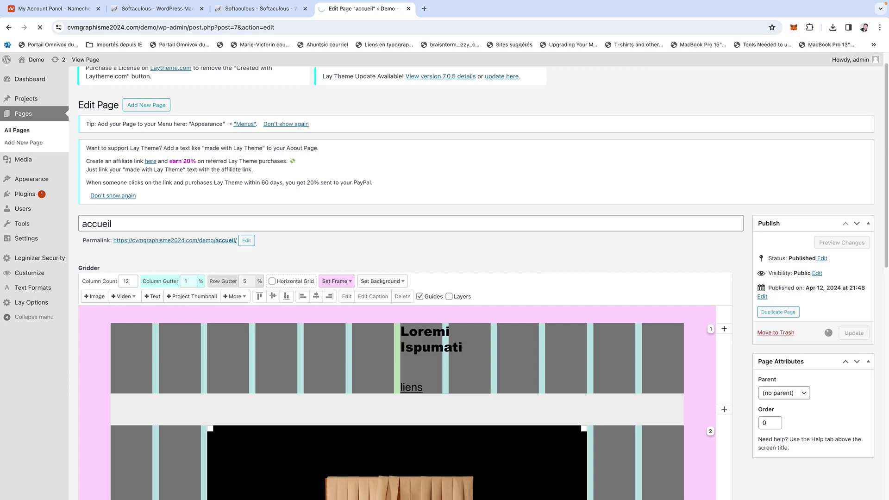